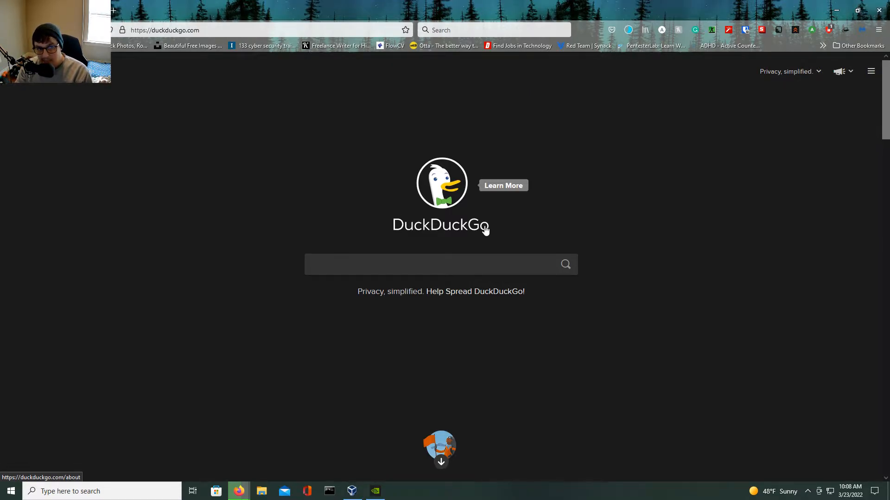
Search the web for kali linux.
left_click(389, 260)
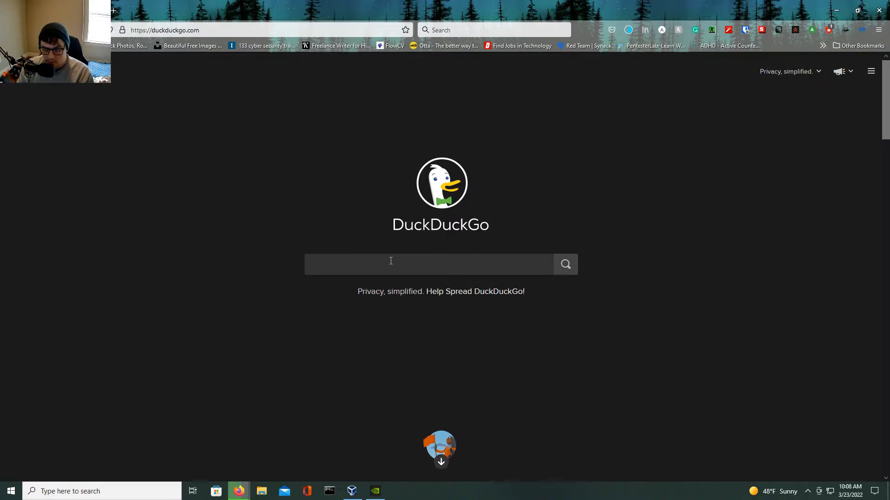
type("kali ")
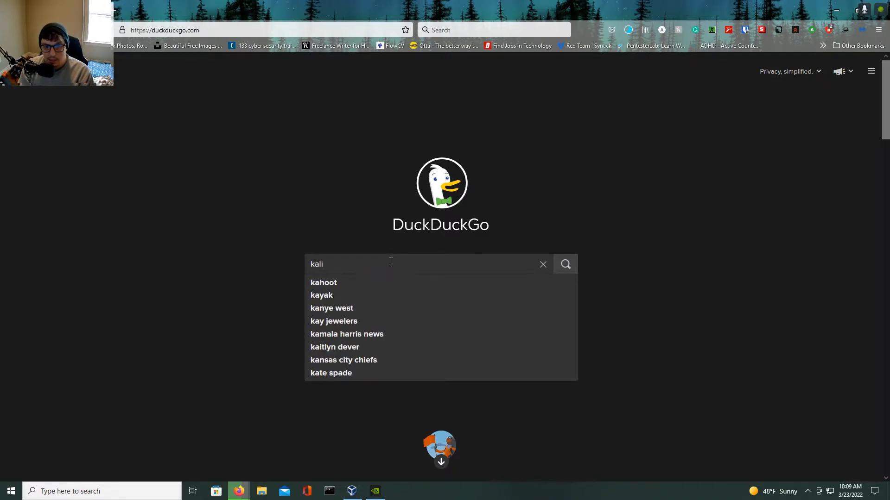
type("linux")
key("Return")
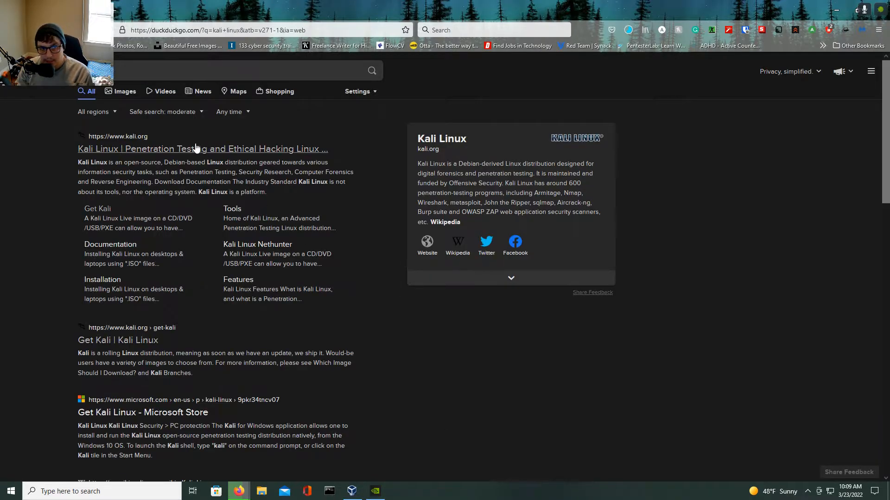
Open the Kali Linux website's download page and go to the Bare Metal installer images.
left_click(121, 149)
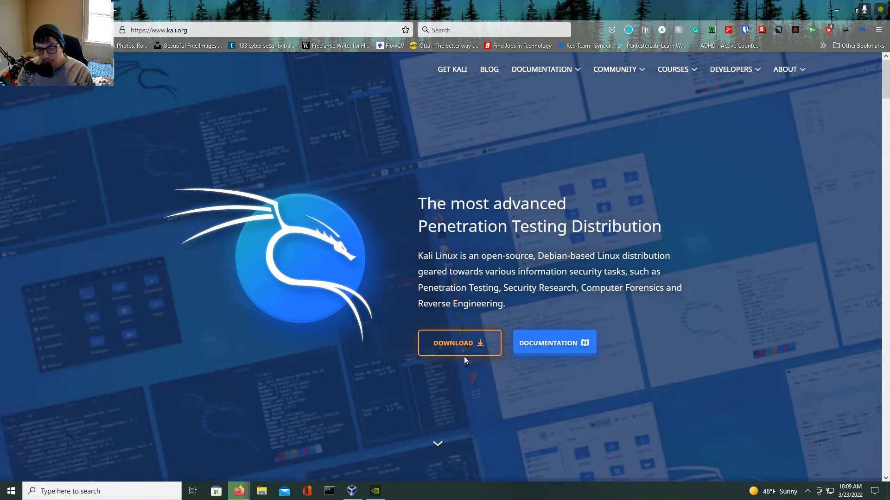
left_click(470, 338)
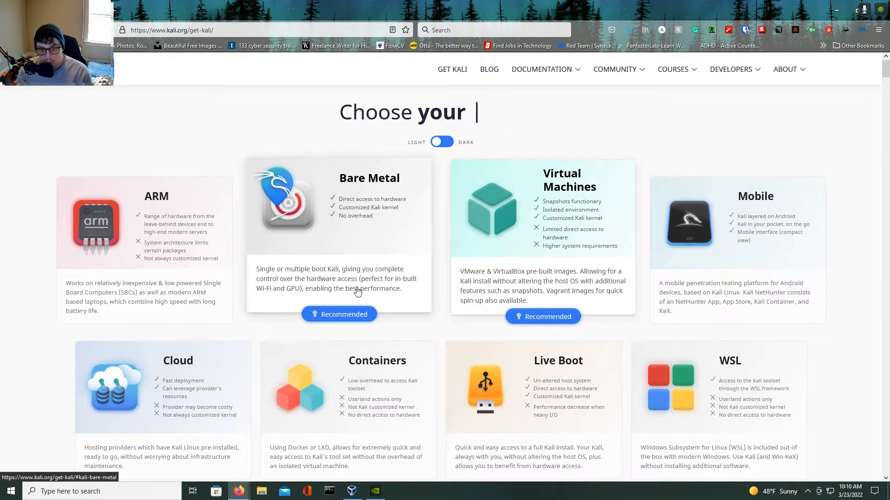
left_click(357, 259)
scroll(373, 282, "down", 4)
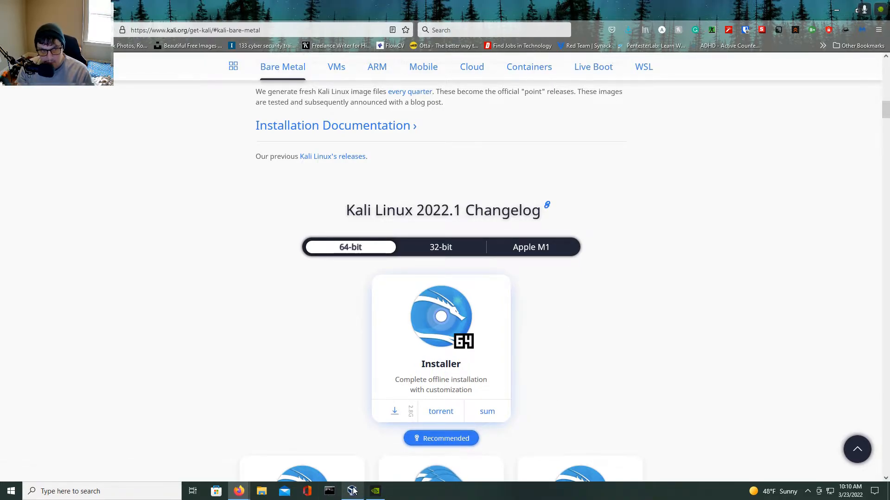
Switch to VirtualBox and start creating a new virtual machine named Youtube.
left_click(352, 445)
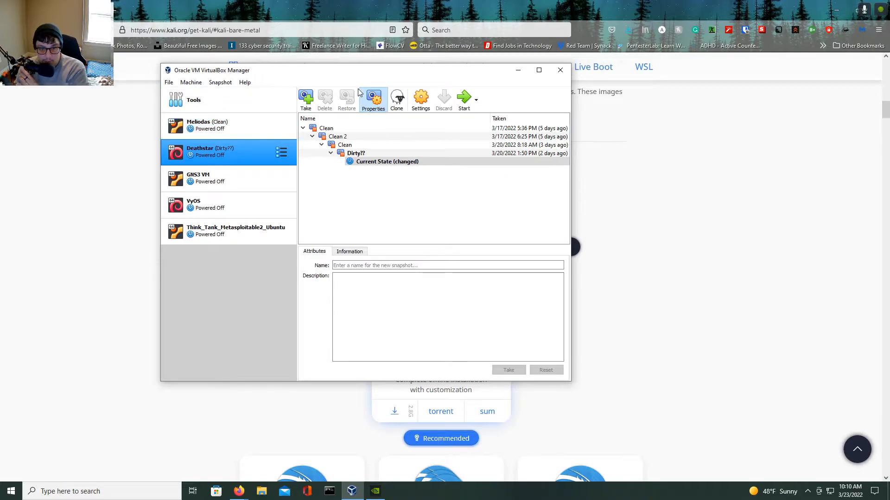
left_click(249, 111)
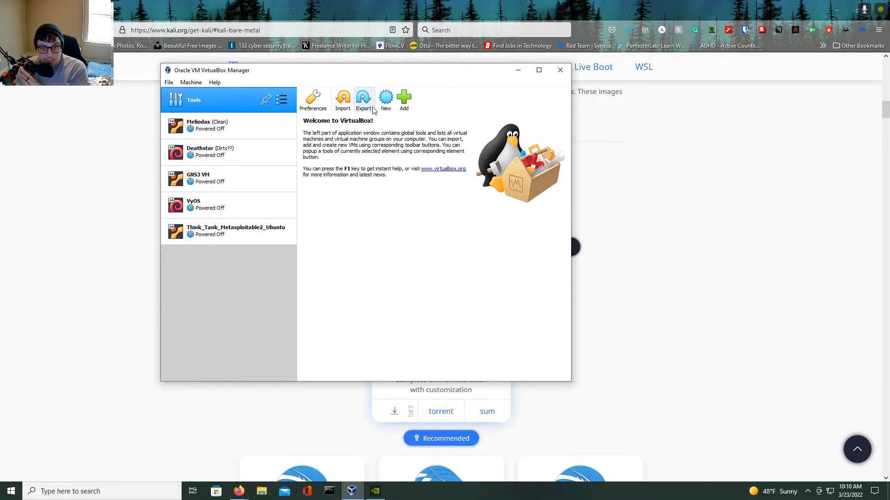
left_click(386, 102)
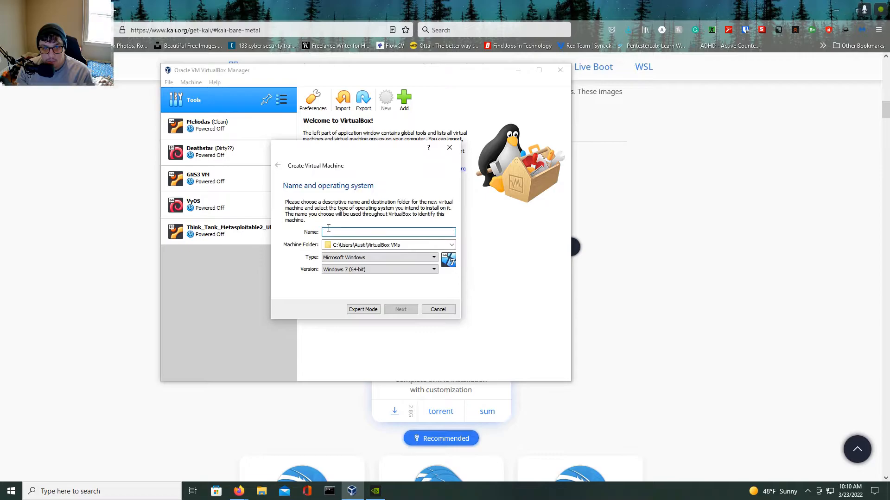
type("Youtube")
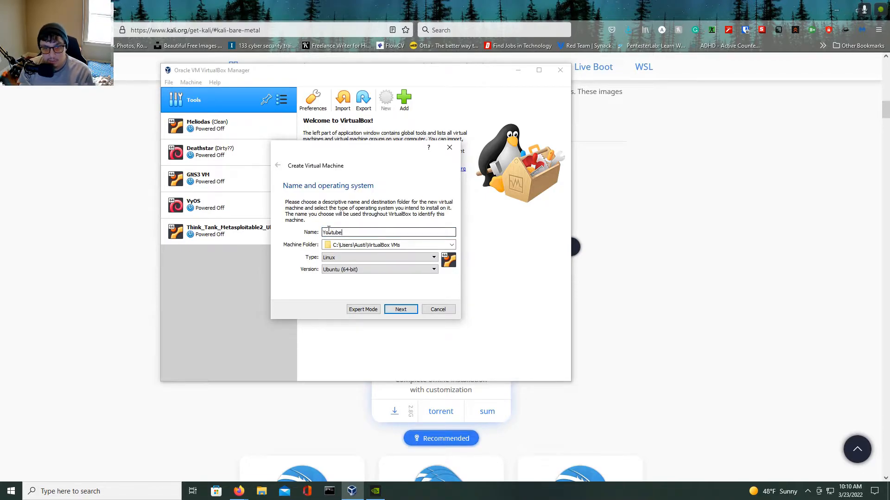
Set the new machine's operating system version to Debian (64-bit).
left_click(348, 270)
scroll(355, 314, "down", 2)
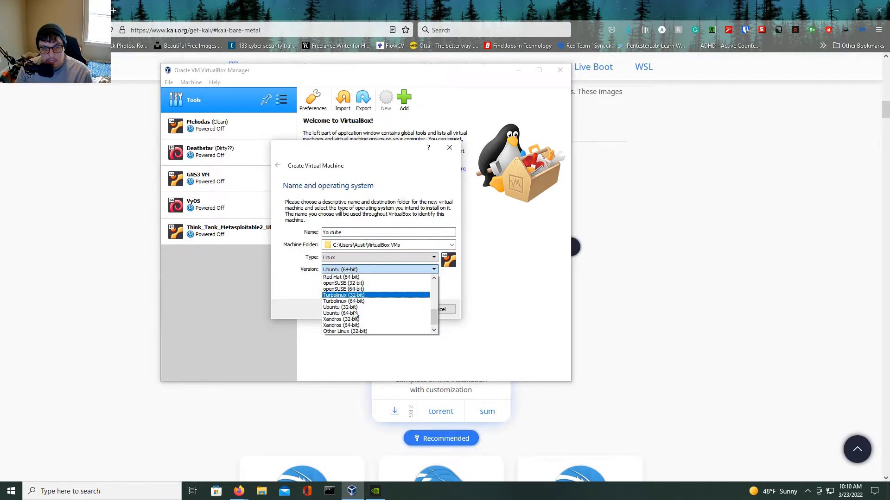
scroll(355, 313, "up", 4)
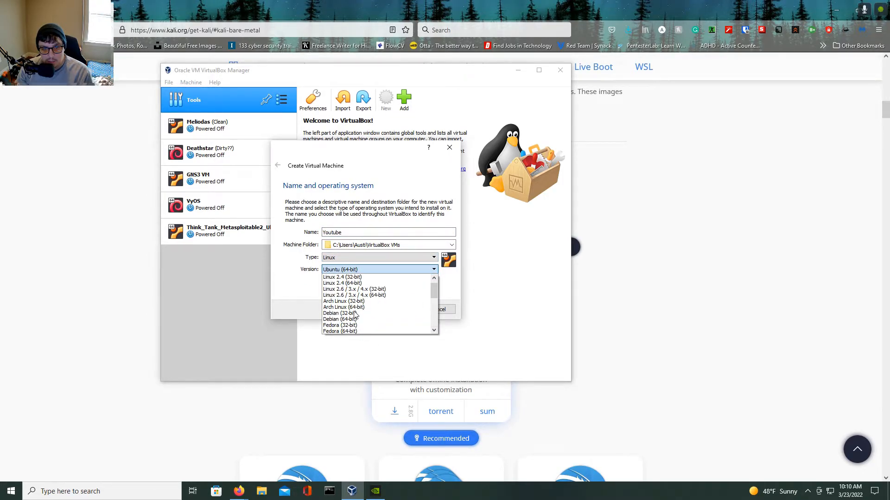
scroll(356, 315, "up", 1)
scroll(356, 315, "down", 1)
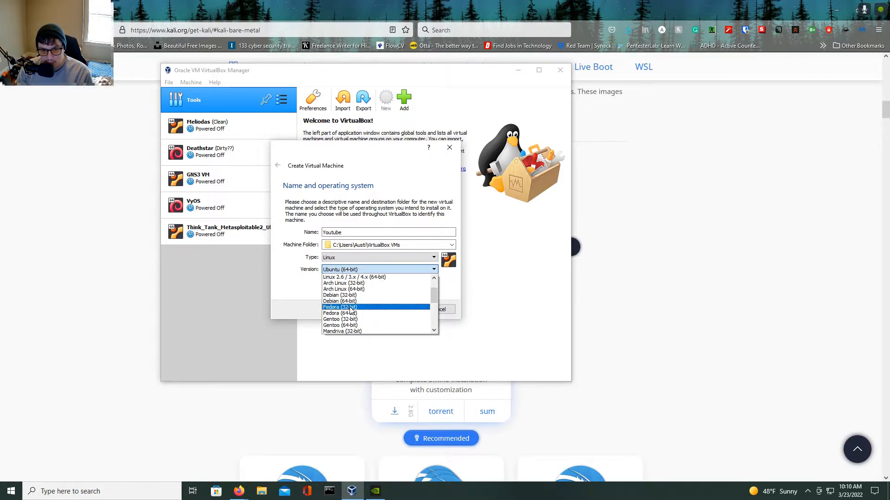
left_click(339, 302)
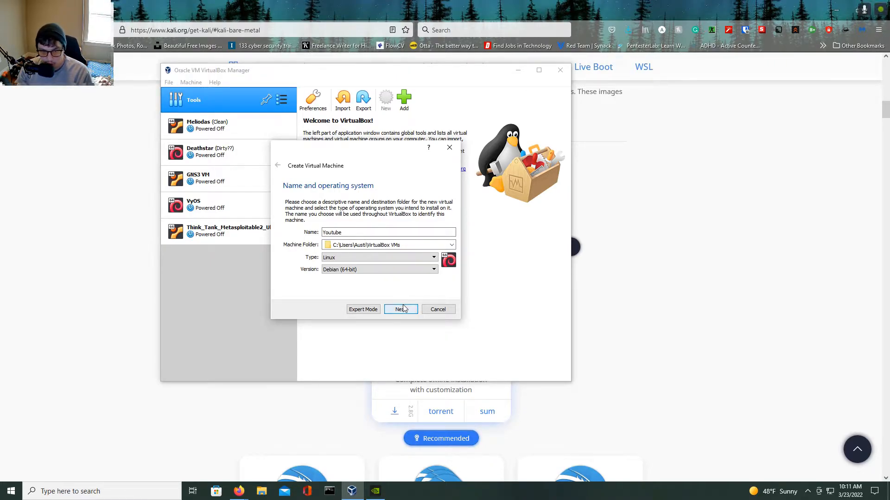
double_click(353, 229)
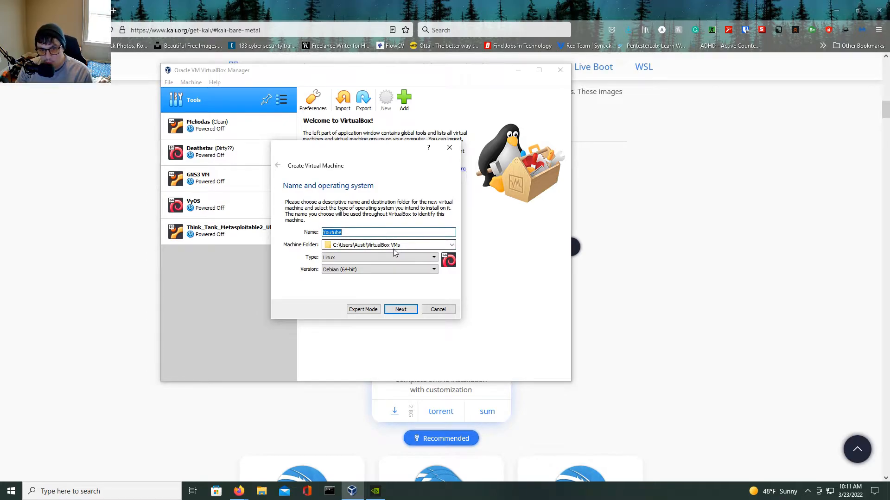
left_click(364, 258)
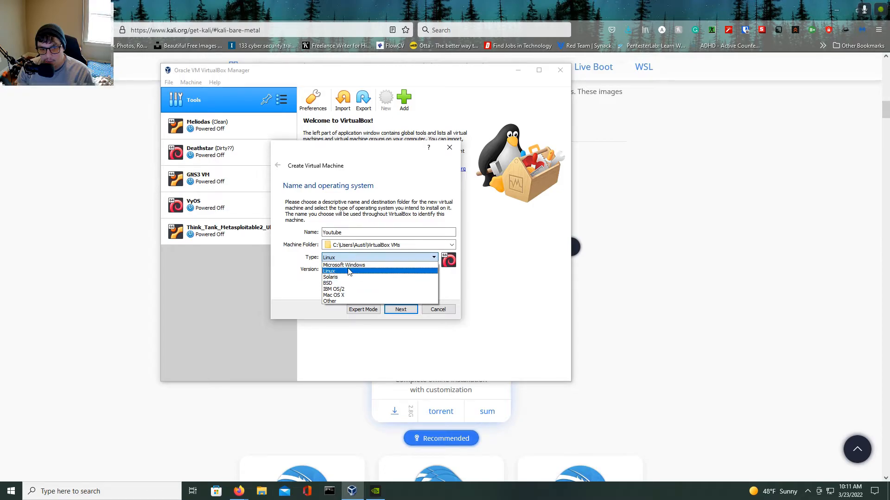
left_click(346, 266)
left_click(345, 257)
left_click(345, 265)
left_click(344, 269)
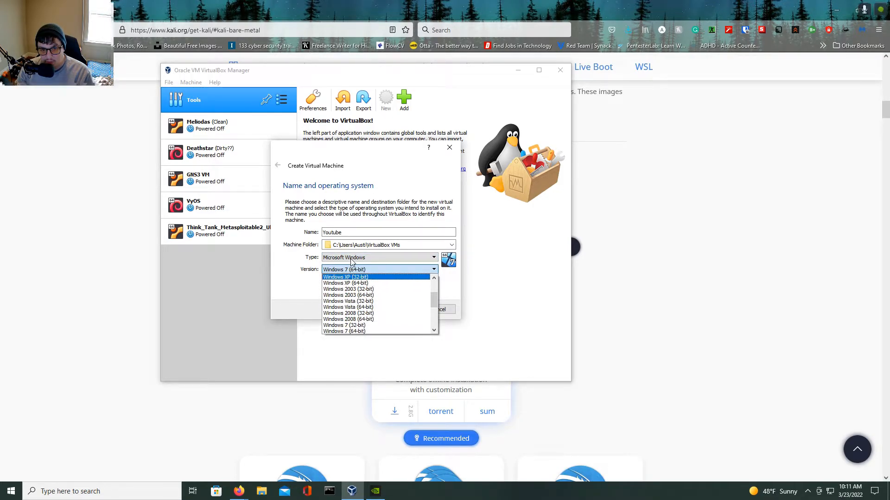
left_click(341, 258)
left_click(333, 272)
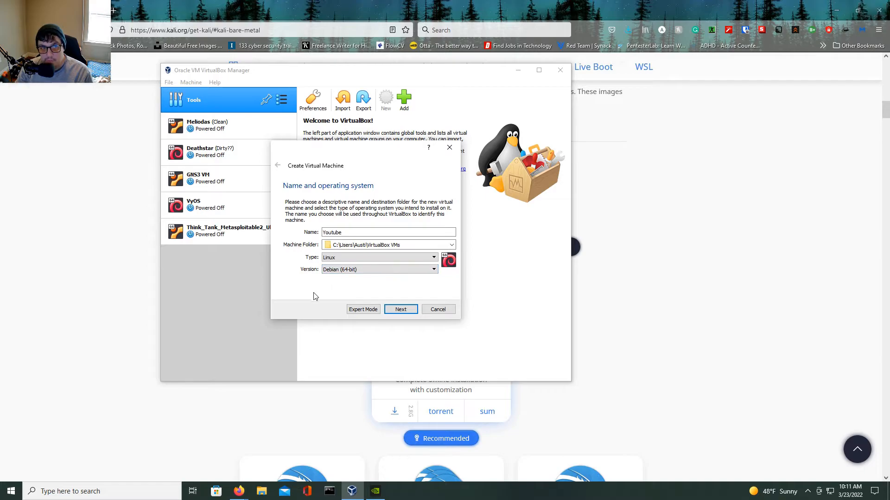
Allocate 8024 MB of memory and choose to create a new virtual hard disk now.
left_click(400, 309)
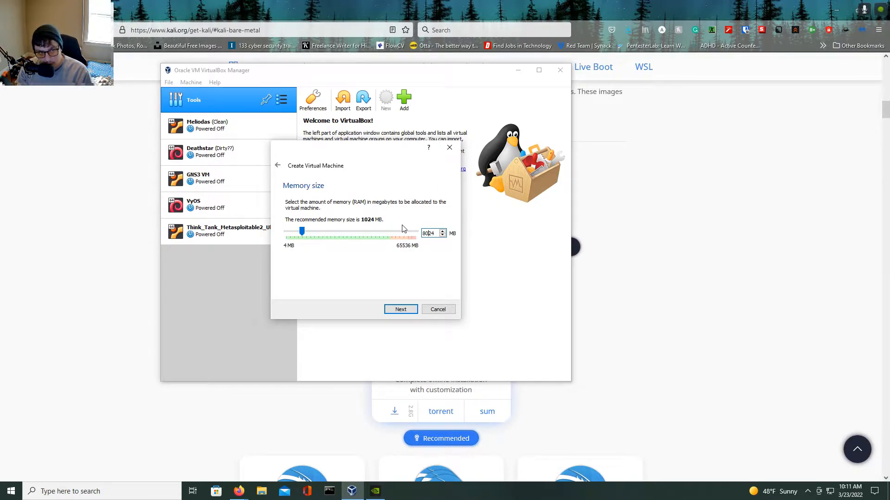
left_click(401, 310)
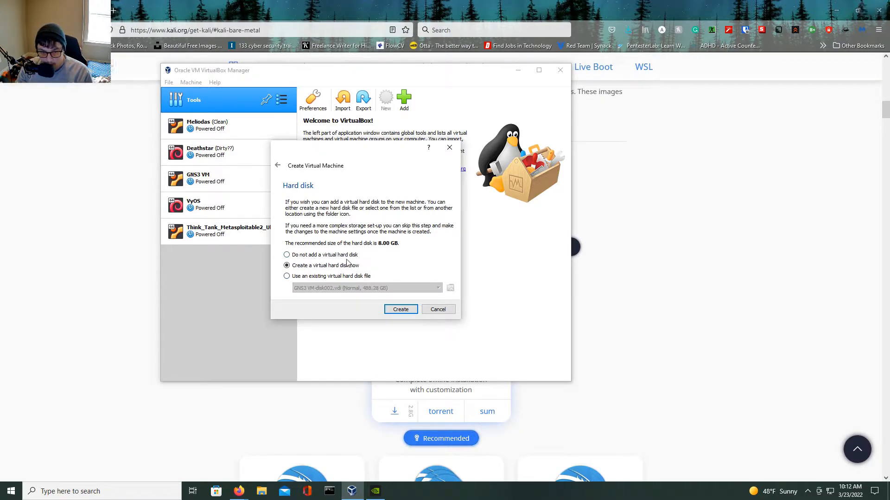
left_click(399, 311)
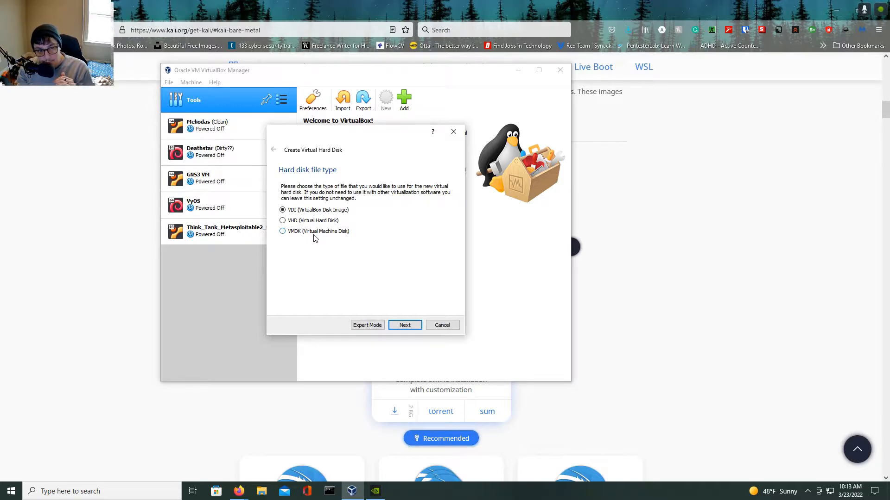
Keep the VDI disk file type and dynamically allocated storage for the new disk.
left_click(399, 327)
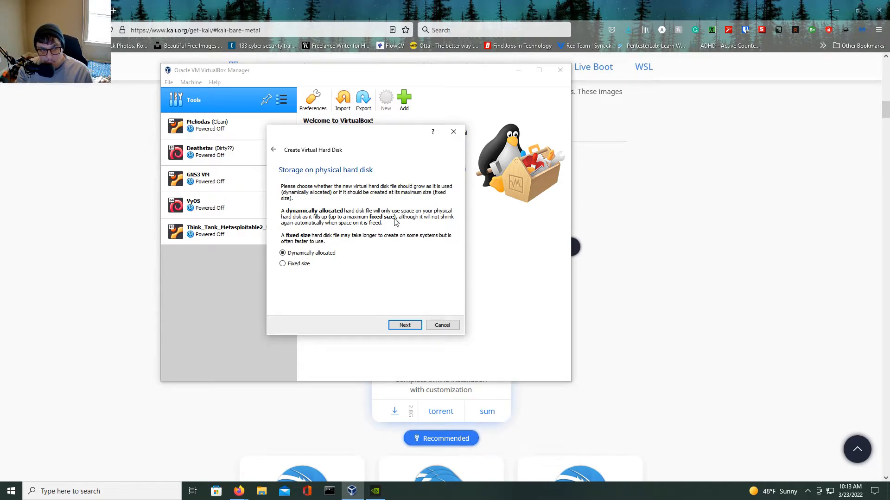
mouse_move(381, 139)
left_mouse_down()
mouse_move(433, 139)
mouse_move(376, 142)
left_mouse_up()
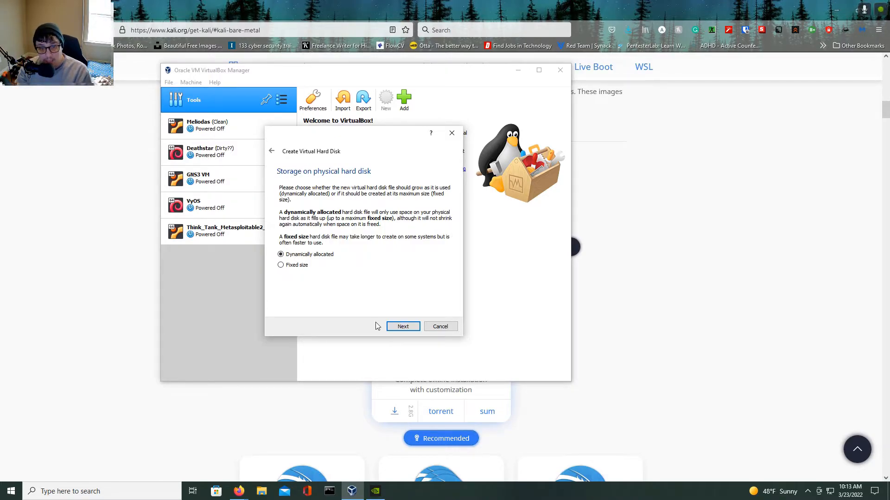
left_click(410, 327)
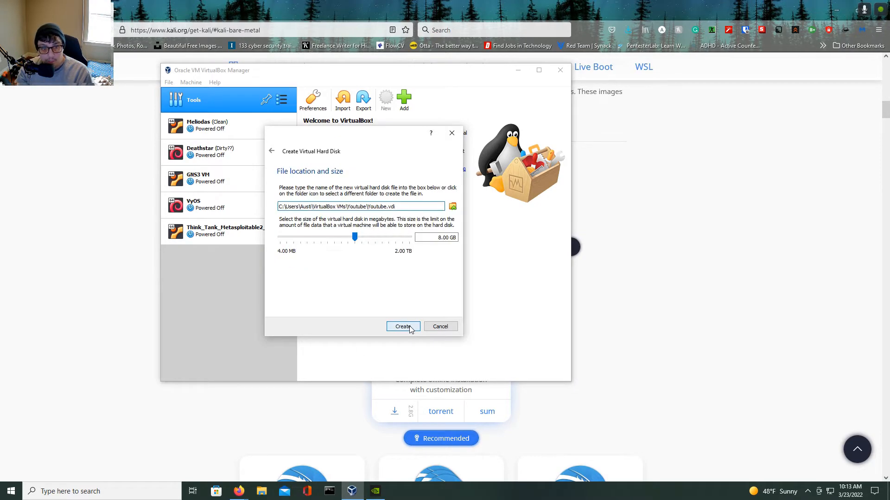
Set the virtual hard disk size to 20 GB and create the machine.
left_click(443, 238)
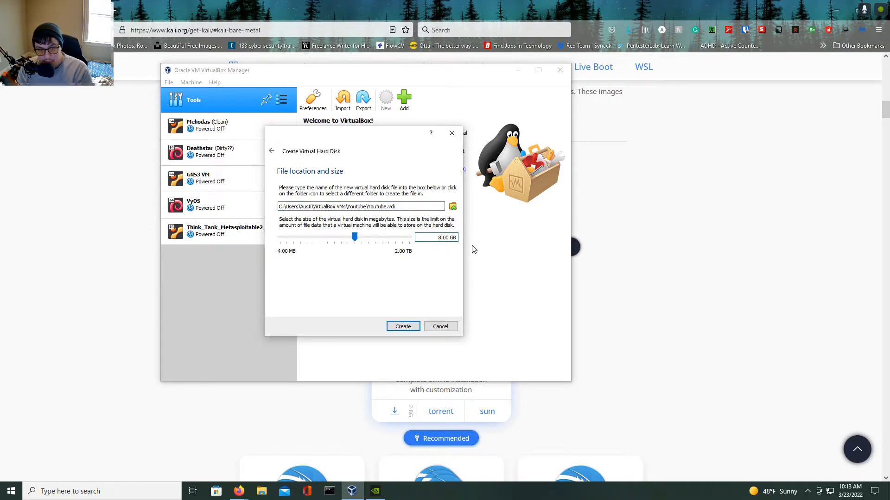
key("BackSpace")
type("20")
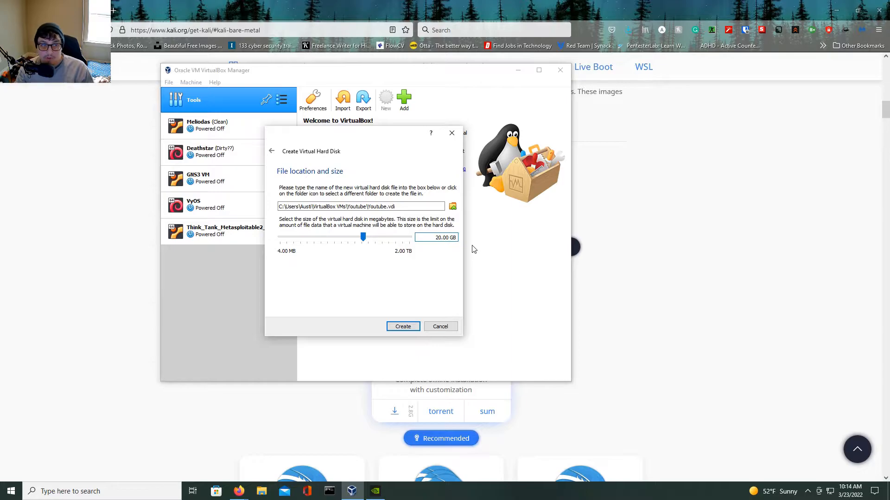
left_click(400, 327)
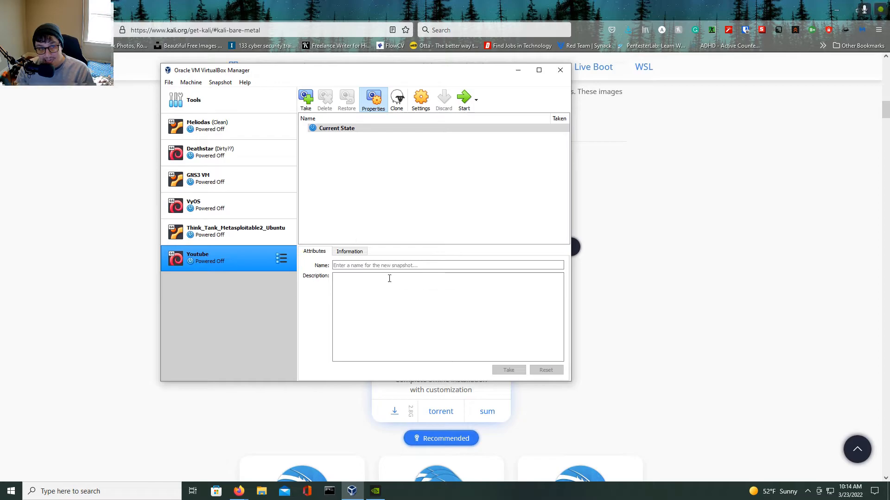
Open the Youtube machine's settings and set Shared Clipboard and Drag'n'Drop to Bidirectional.
left_click(421, 105)
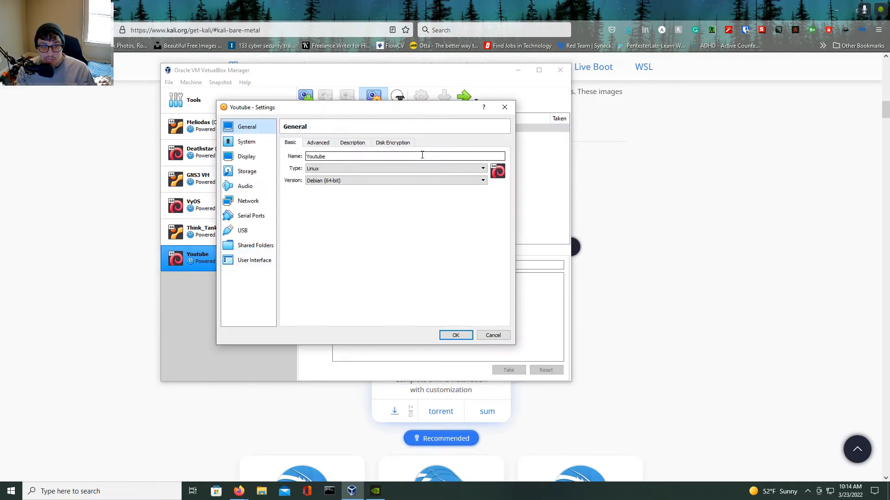
left_click(322, 145)
left_click(347, 170)
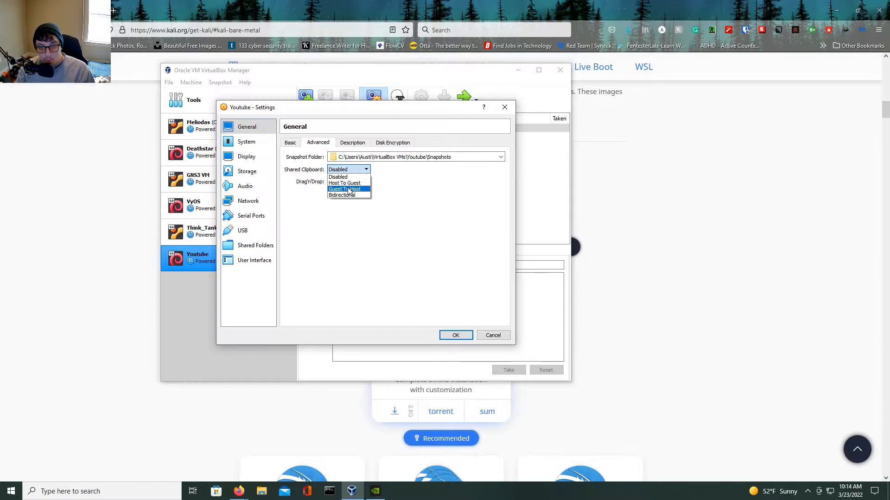
left_click(343, 195)
left_click(349, 182)
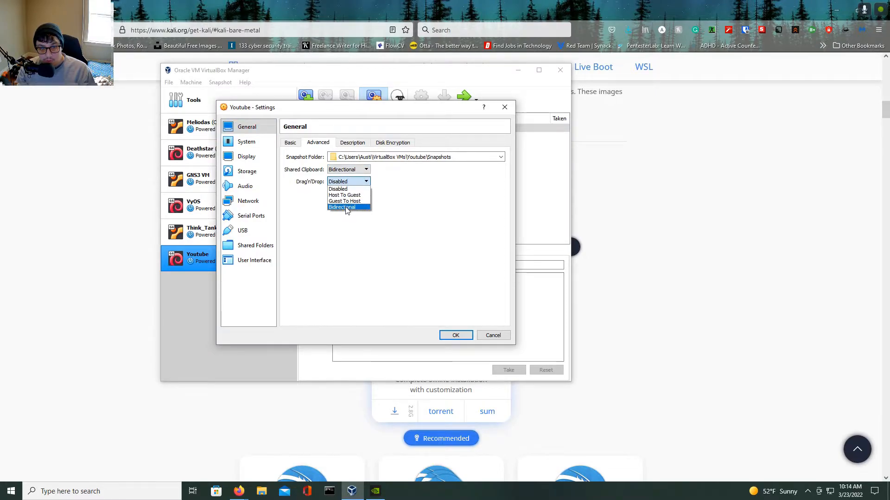
left_click(347, 207)
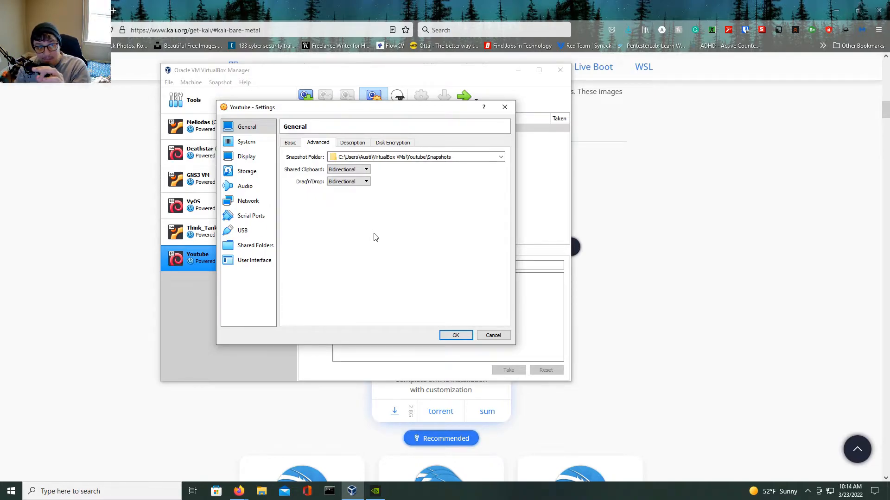
Give the virtual machine 4 processors in its system settings.
left_click(255, 145)
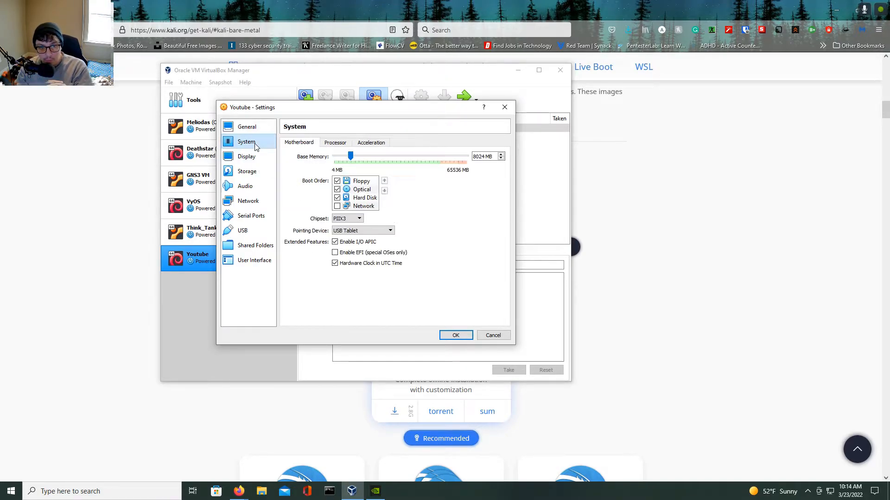
left_click(341, 145)
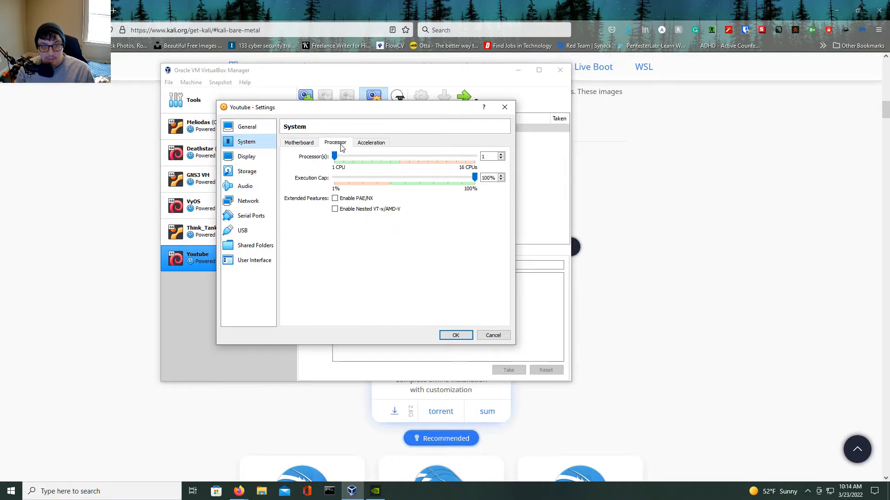
left_click(298, 145)
left_click(335, 143)
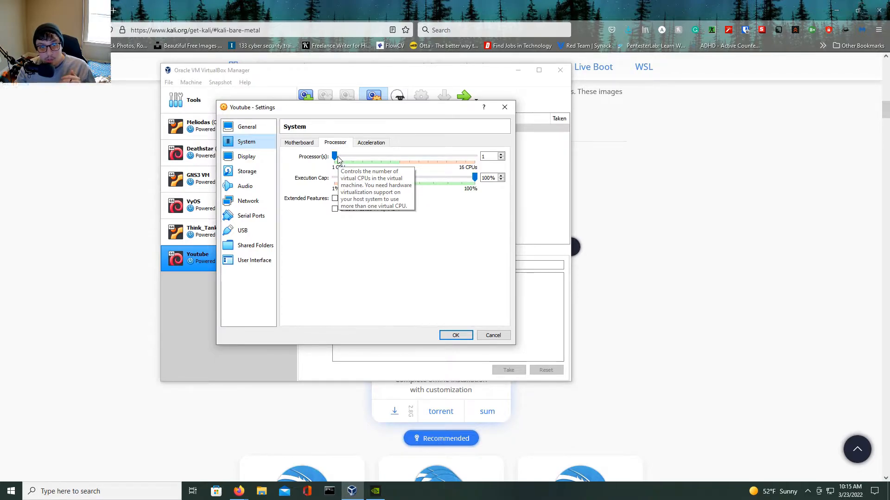
left_click_drag(336, 157, 364, 157)
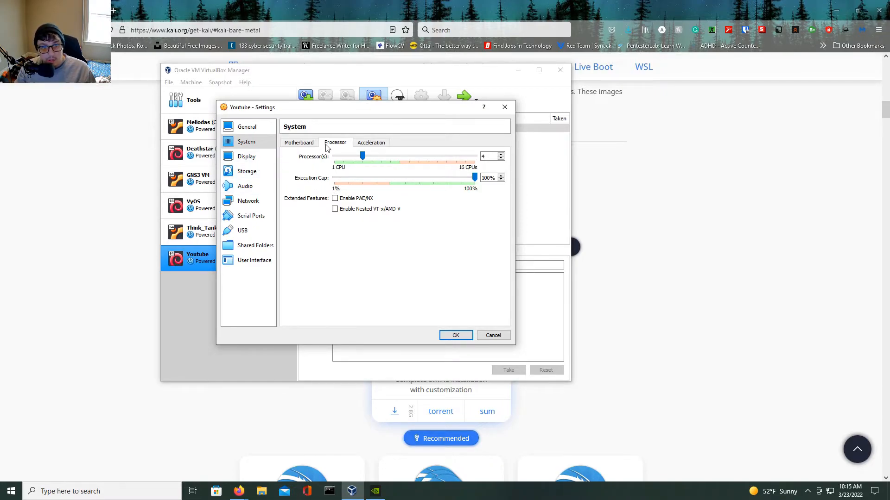
Configure the display with 2 monitors, 128 MB video memory and 3D Acceleration enabled.
left_click(242, 158)
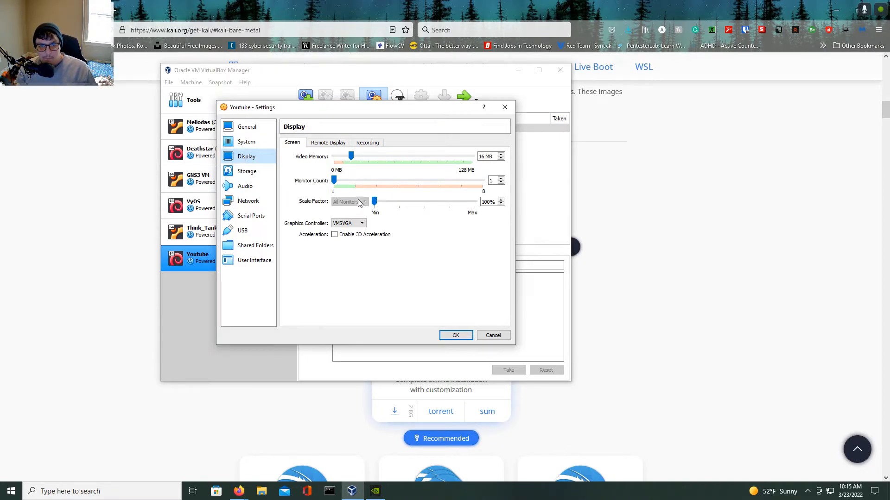
left_click_drag(334, 180, 355, 181)
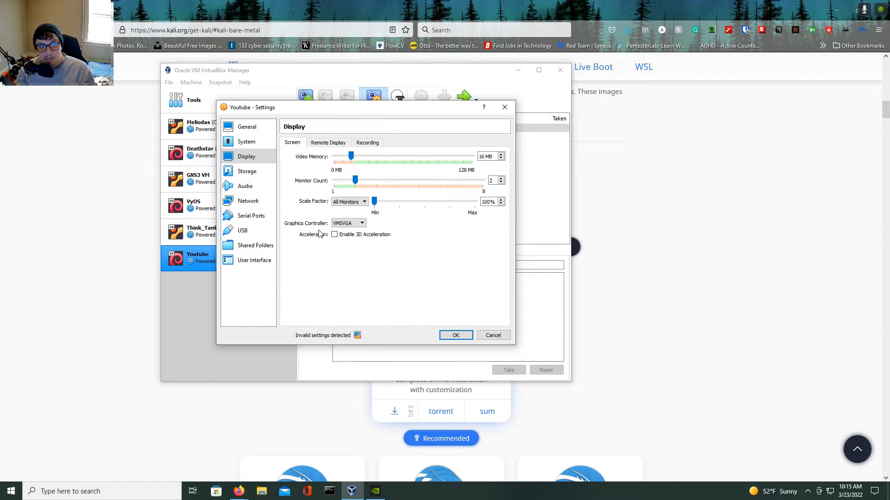
left_click(351, 201)
left_click(350, 201)
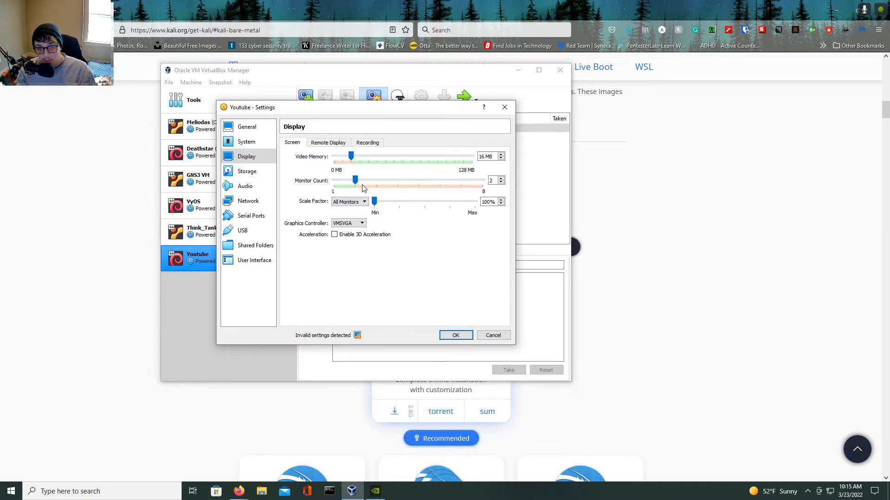
left_click_drag(351, 157, 487, 177)
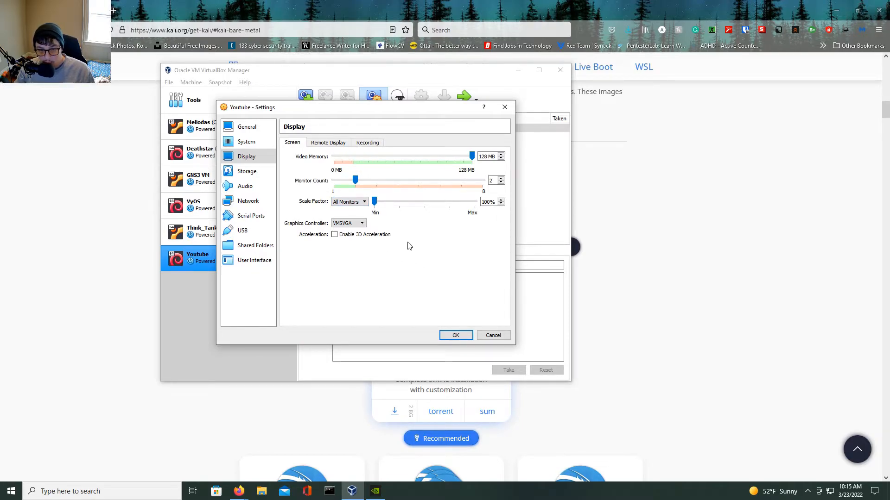
left_click(359, 234)
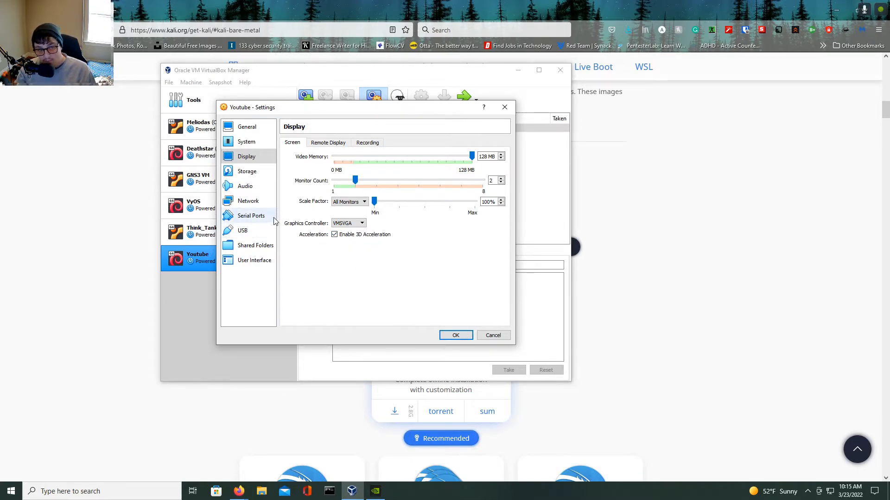
Load kali-linux-2022.1-installer-amd64.iso into the empty IDE optical drive in storage settings.
left_click(266, 175)
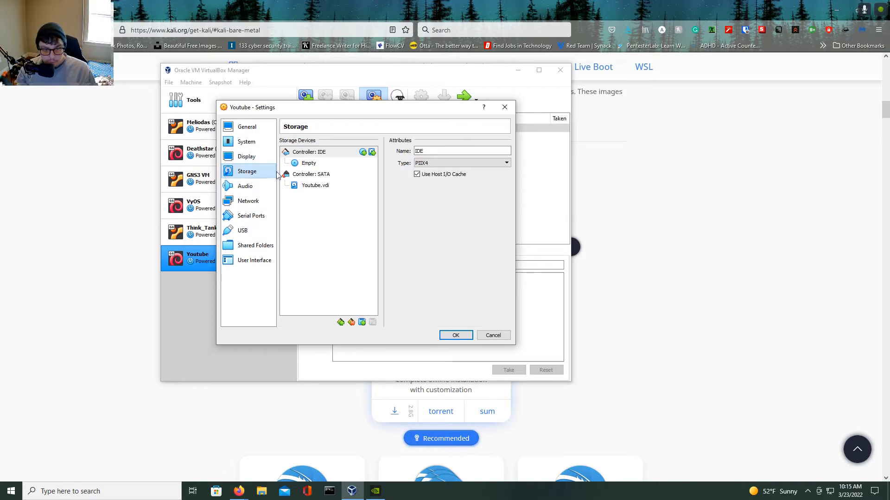
left_click(259, 159)
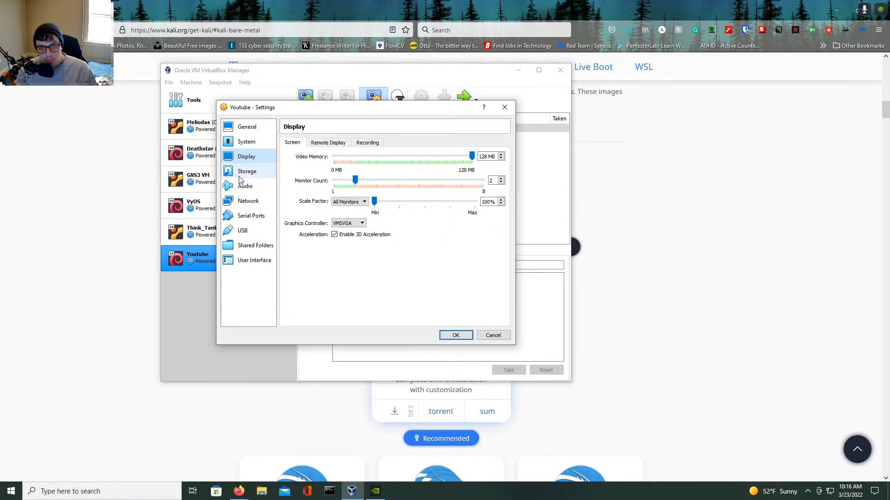
left_click(237, 175)
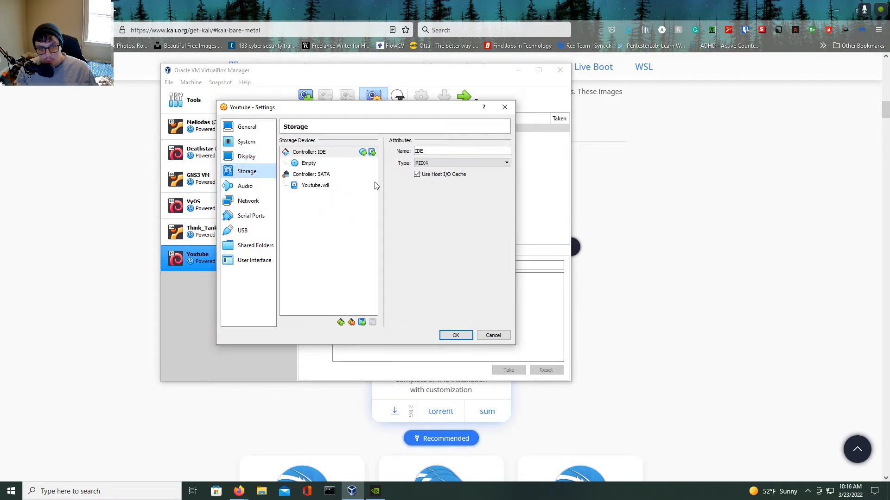
left_click(307, 165)
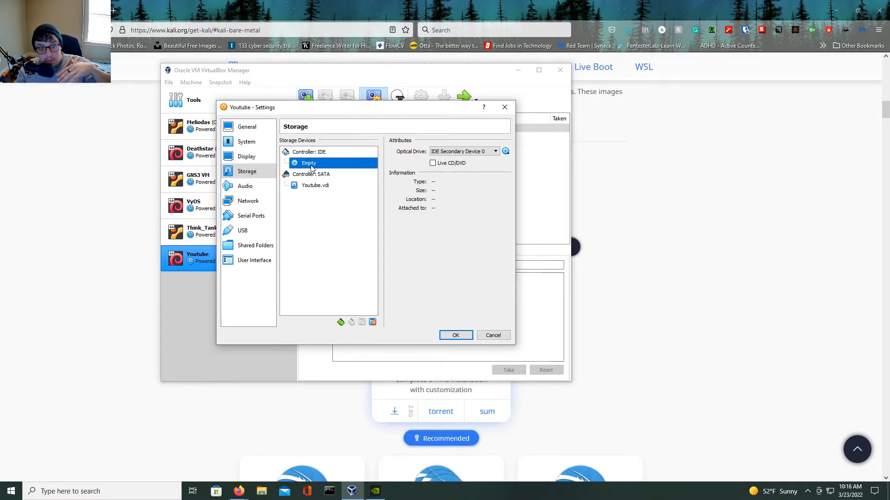
left_click(506, 151)
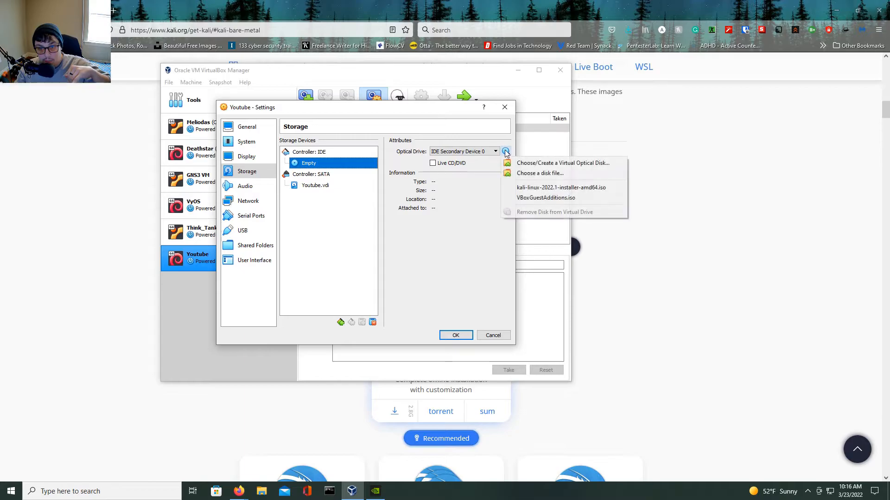
left_click(538, 189)
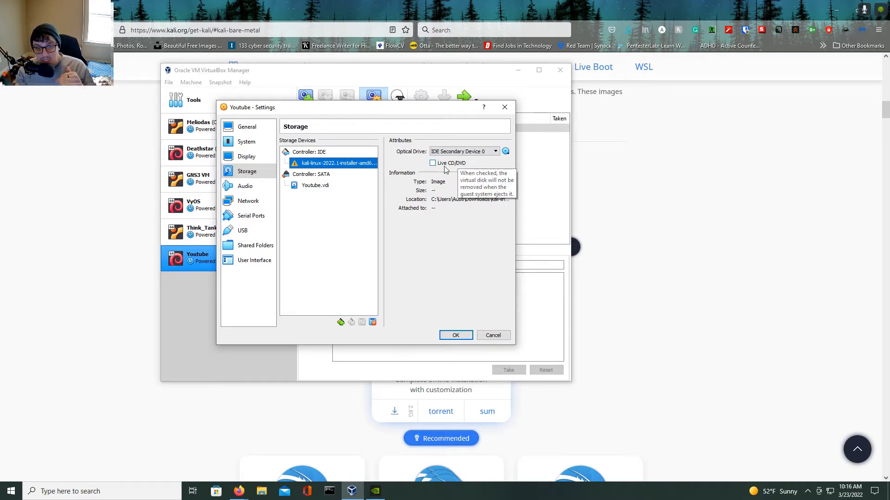
Review the Audio, Network, Serial Ports, USB, Shared Folders and User Interface settings pages.
left_click(249, 189)
left_click(250, 200)
left_click(248, 216)
left_click(248, 202)
left_click(246, 231)
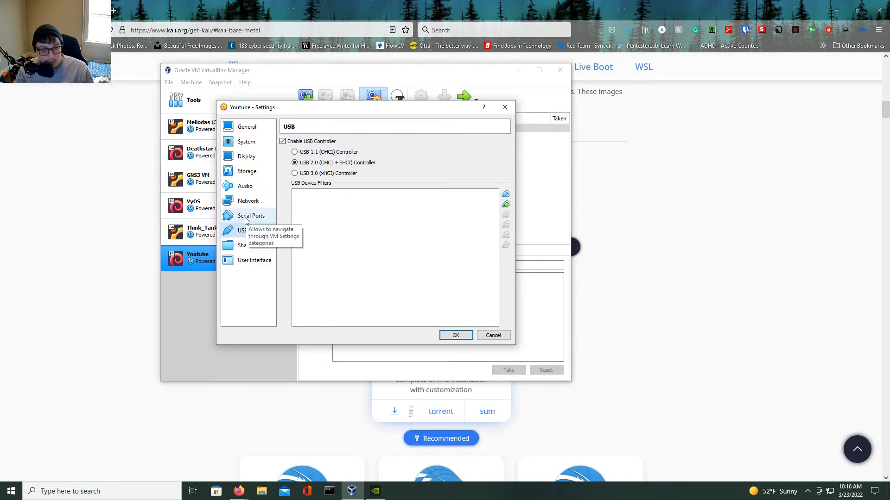
left_click(246, 216)
left_click(245, 231)
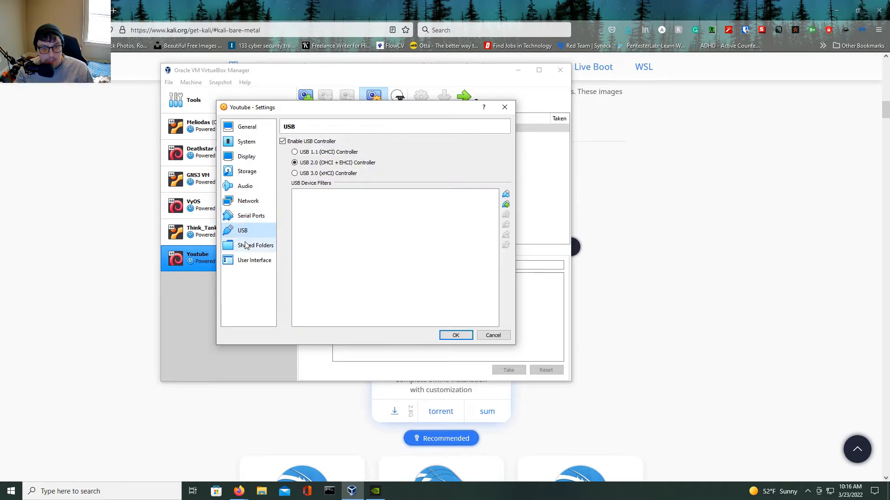
left_click(245, 246)
left_click(253, 260)
left_click(250, 216)
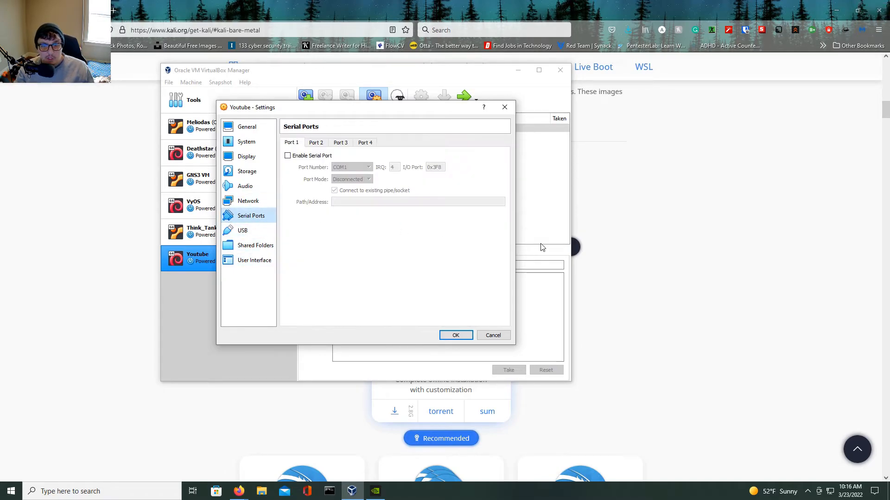
Save the settings, start the Youtube machine and maximize its window.
left_click(452, 336)
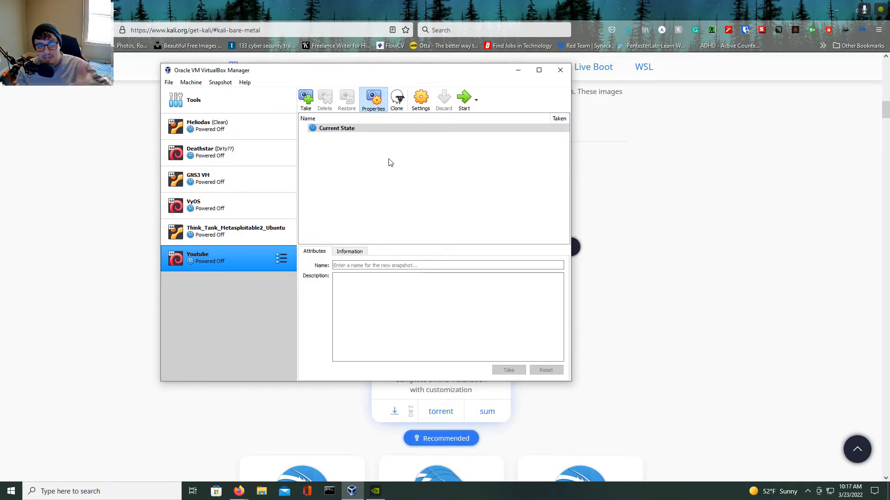
left_click(465, 103)
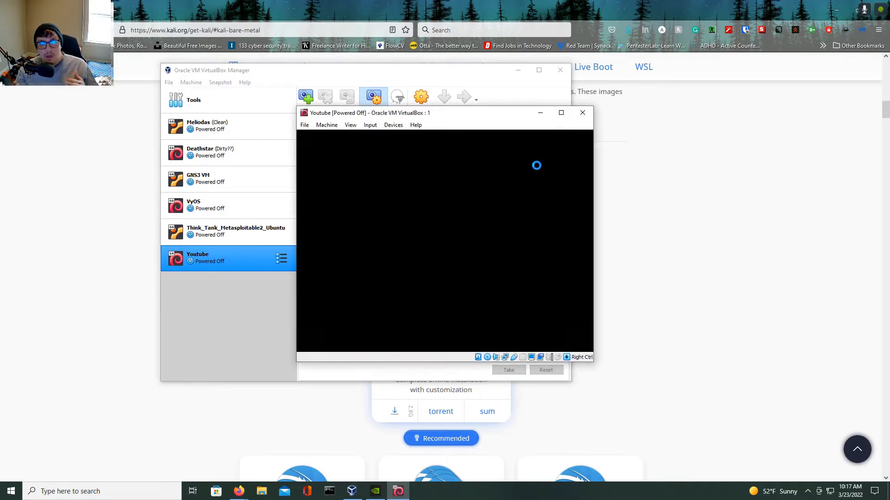
left_click_drag(507, 114, 447, 4)
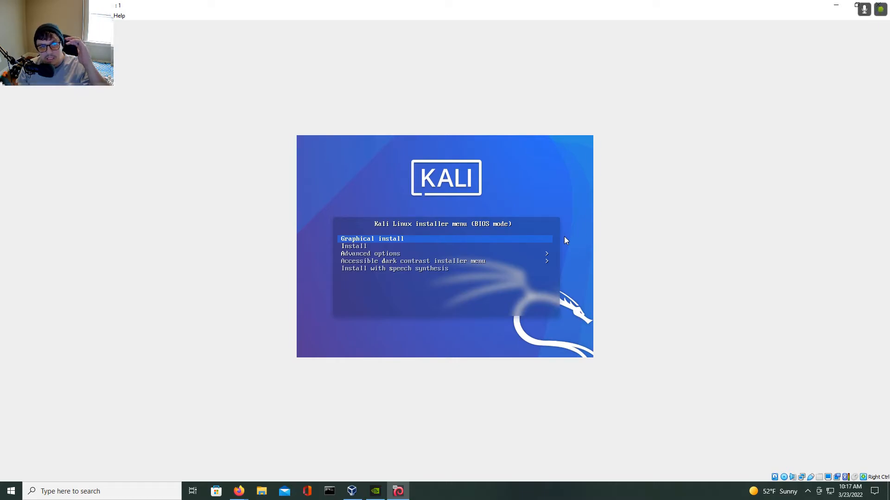
Start the Graphical install with English language, United States location and American English keymap.
key("Return")
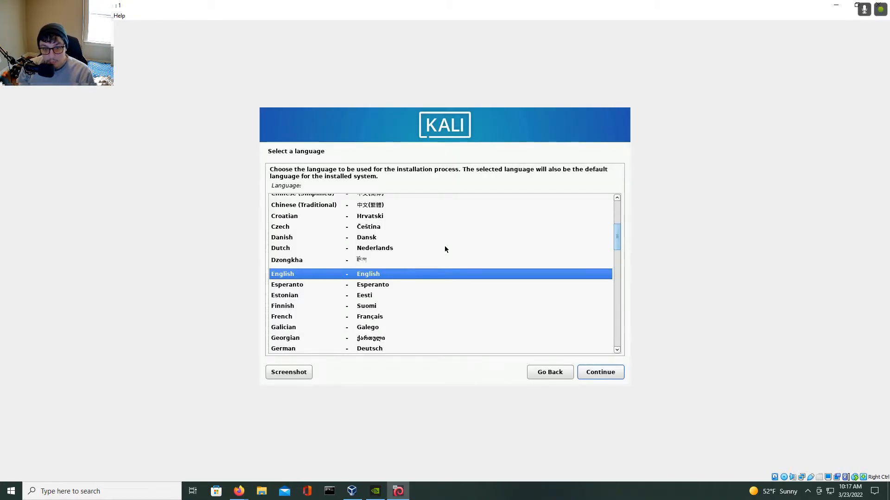
key("Return")
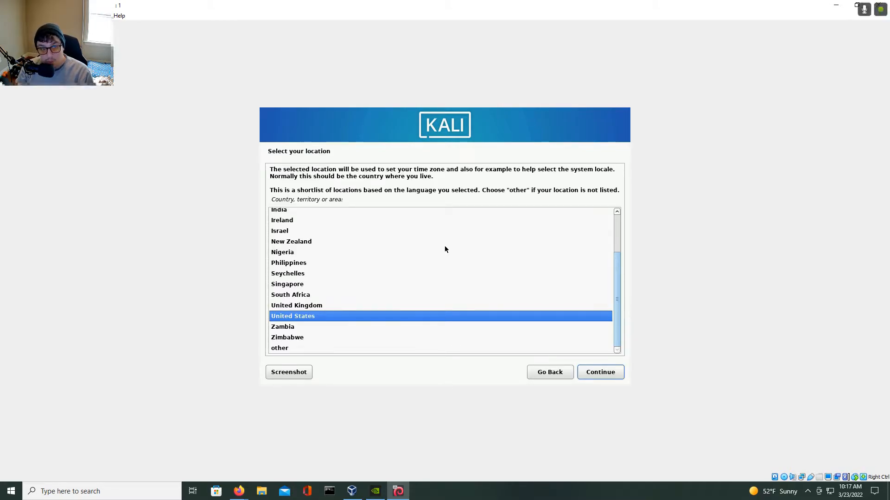
key("Return")
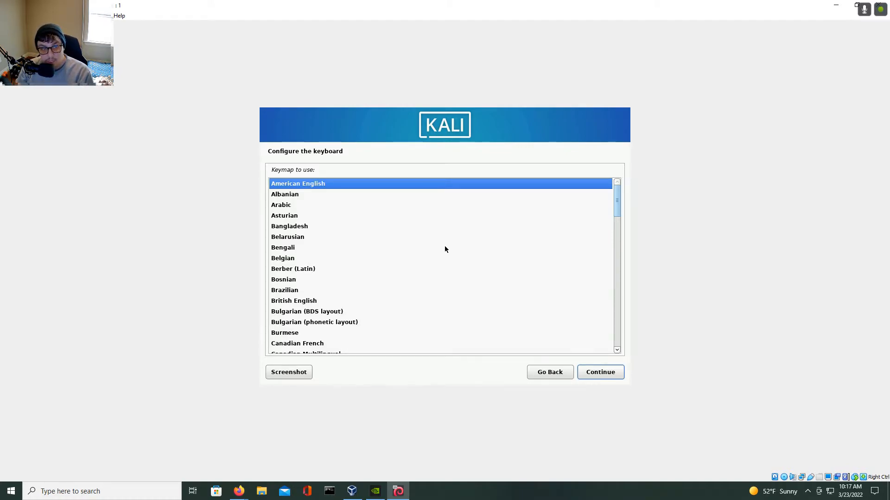
key("Return")
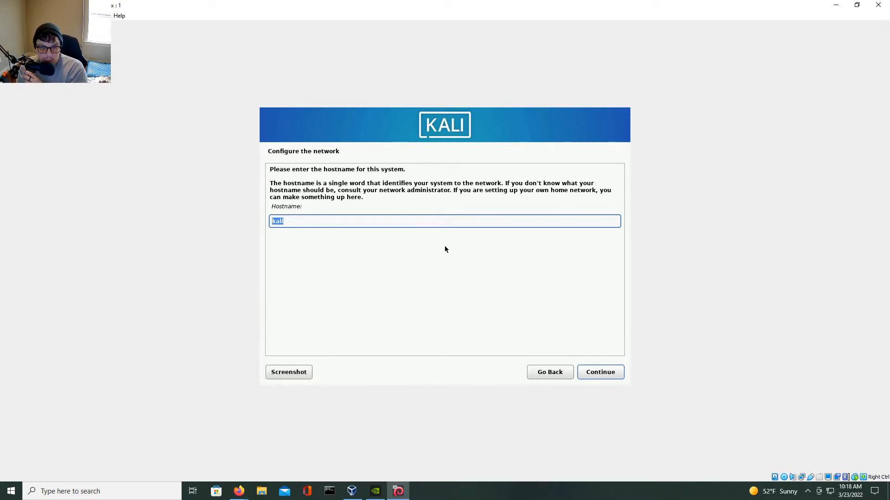
Keep hostname kali, leave the domain name empty, and enter kali as the new user's full name.
key("Return")
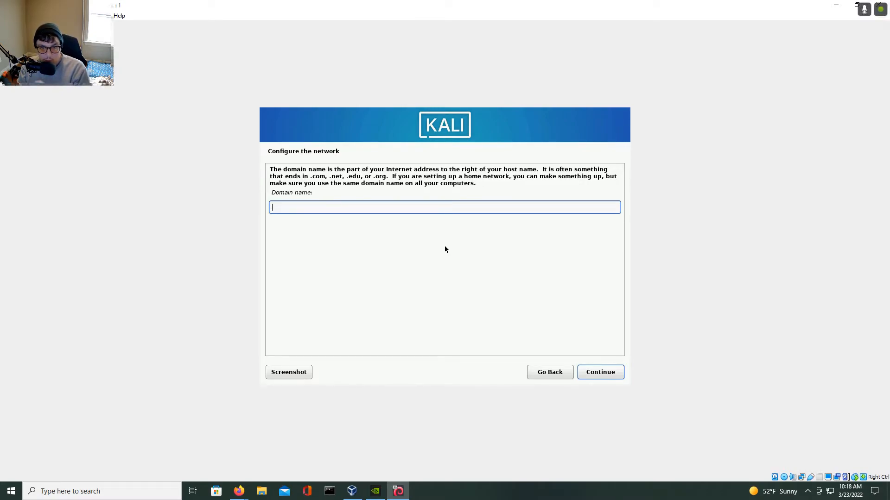
key("Return")
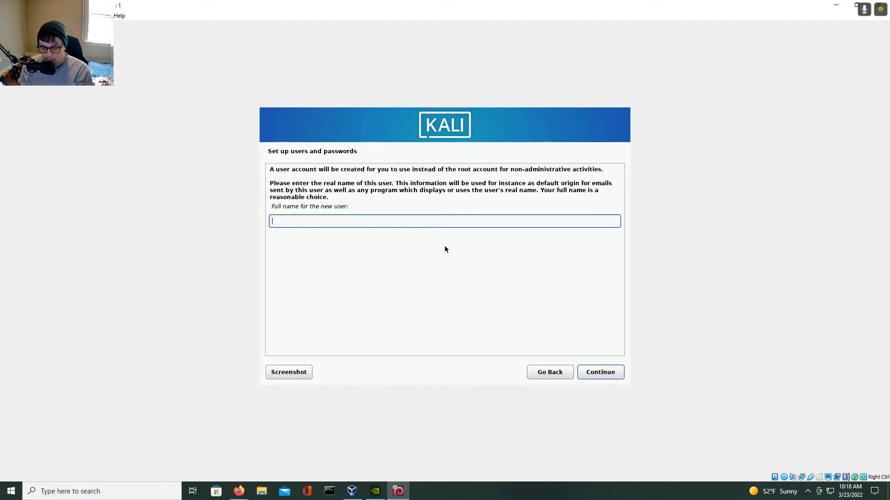
type("kali")
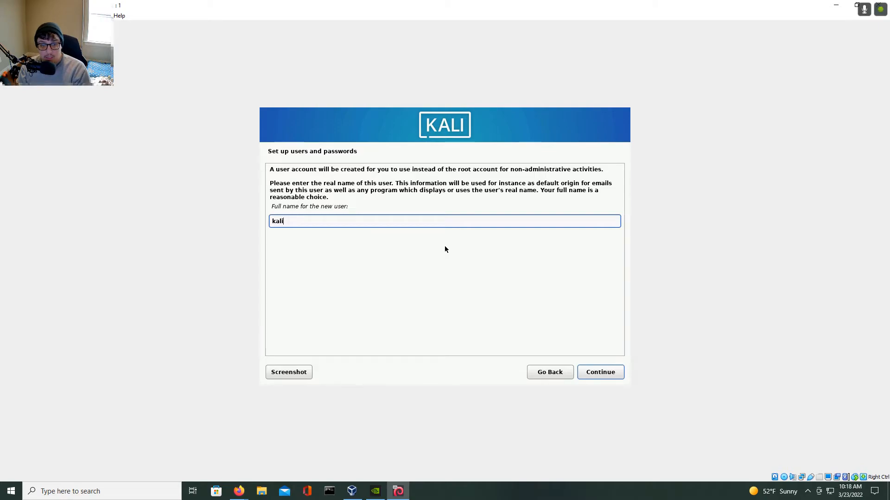
key("Return")
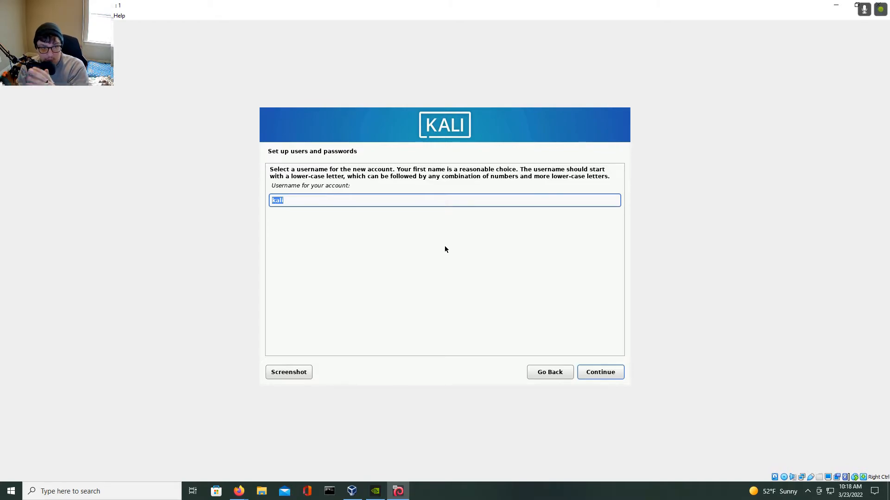
Accept the username kali, then enter and confirm the new user's password.
key("Return")
type("kali")
key("Tab")
key("Tab")
type("kali")
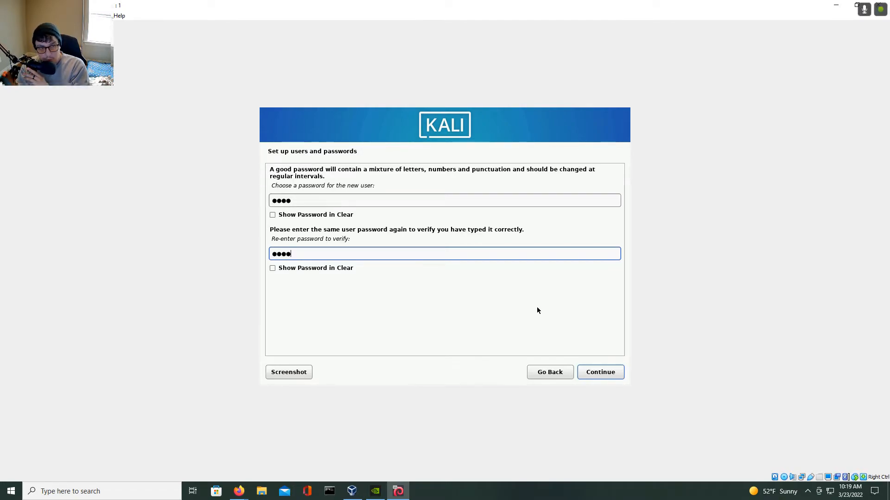
key("Return")
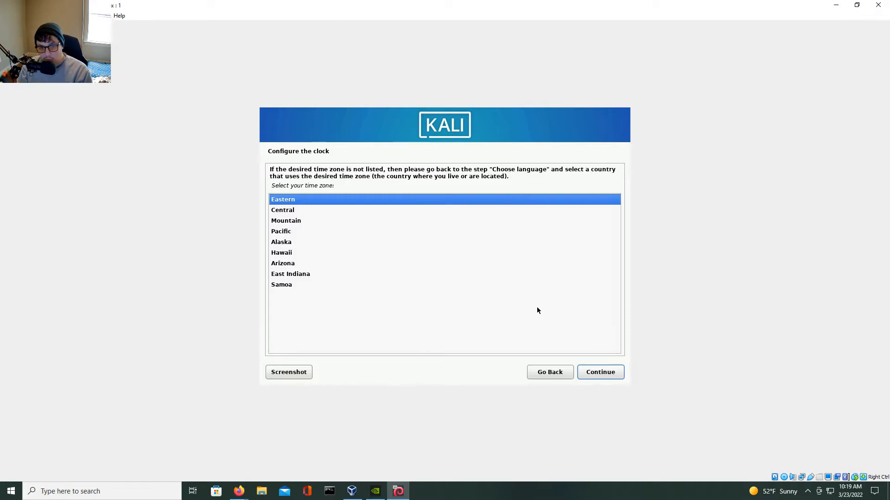
Set the time zone to Central.
key("Down")
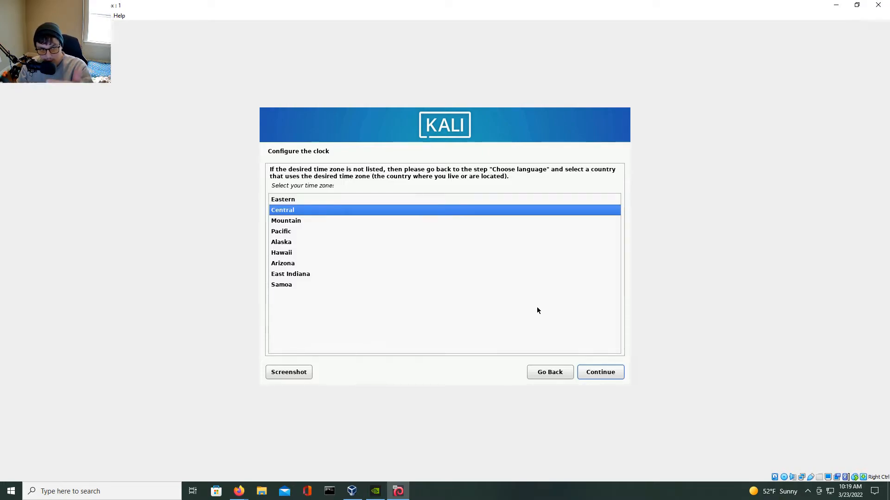
key("Return")
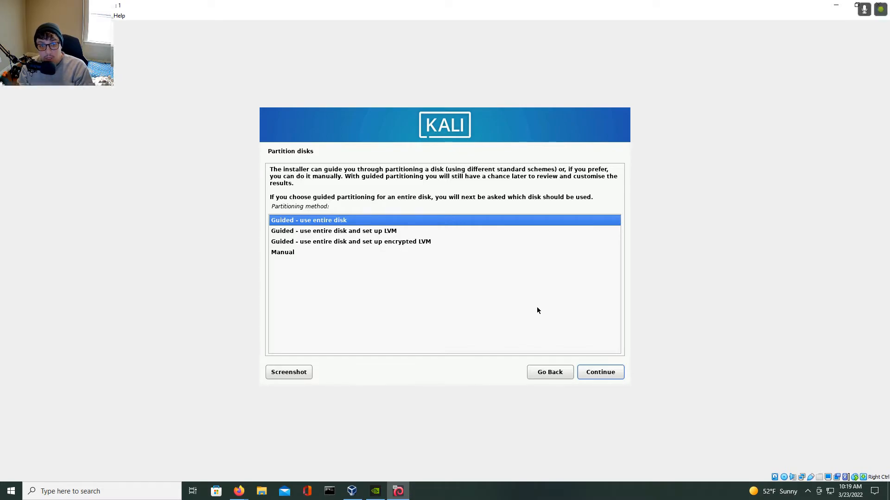
Partition the whole disk with guided partitioning, all files in one partition, and write the changes.
key("Return")
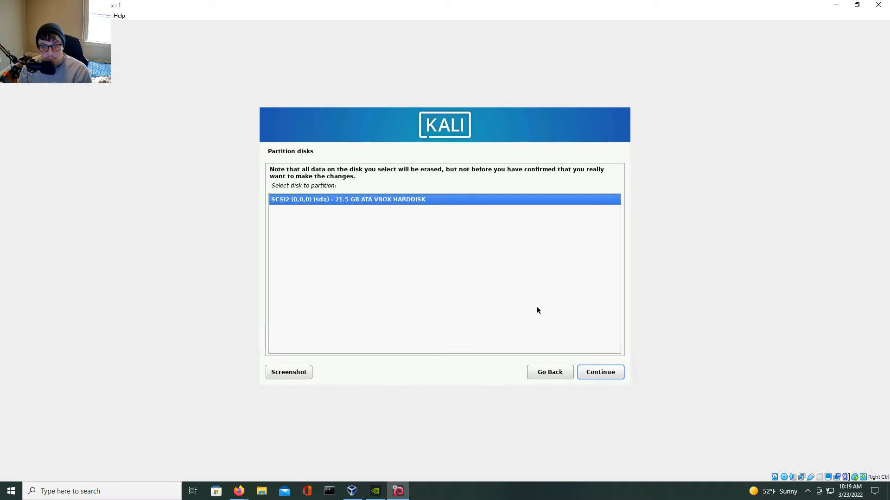
key("Return")
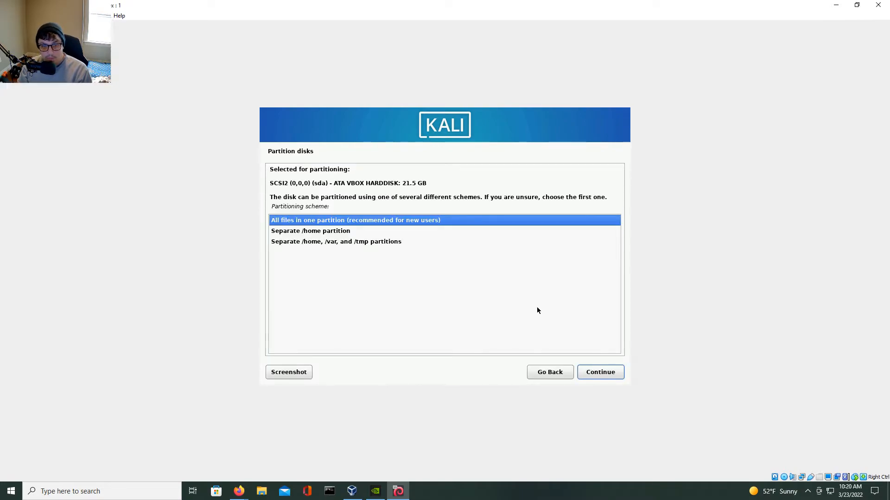
key("Return")
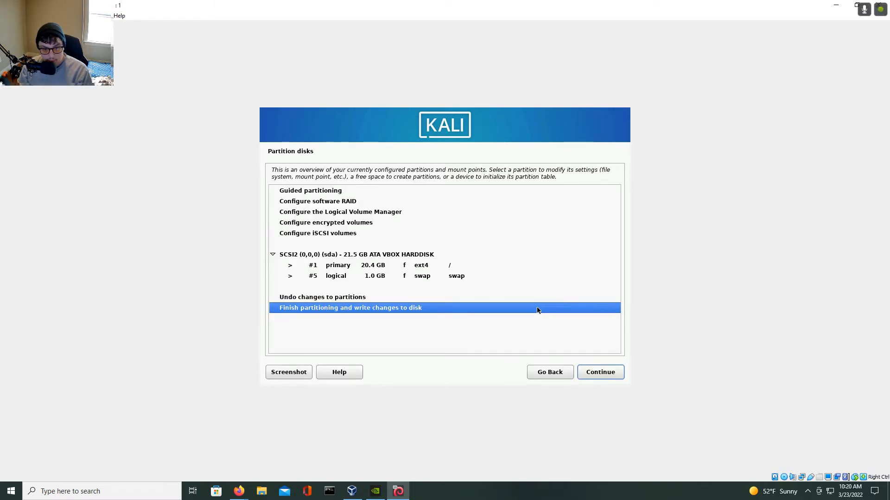
key("Return")
key("Down")
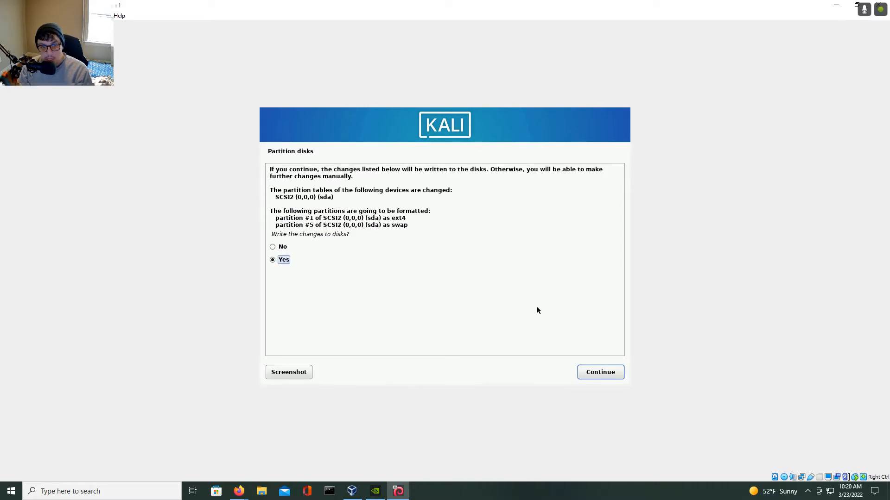
key("Return")
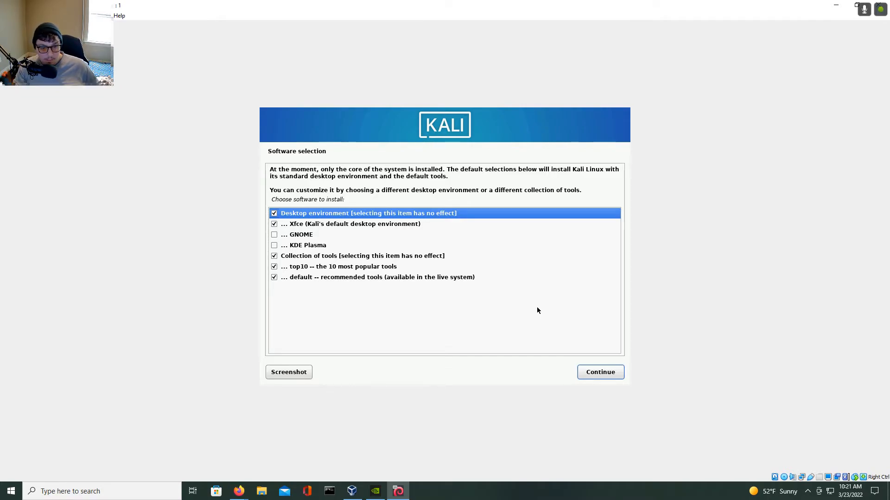
key("Down")
key("Down")
key("Up")
Review the desktop environment and tool collection options in the software selection list.
key("Up")
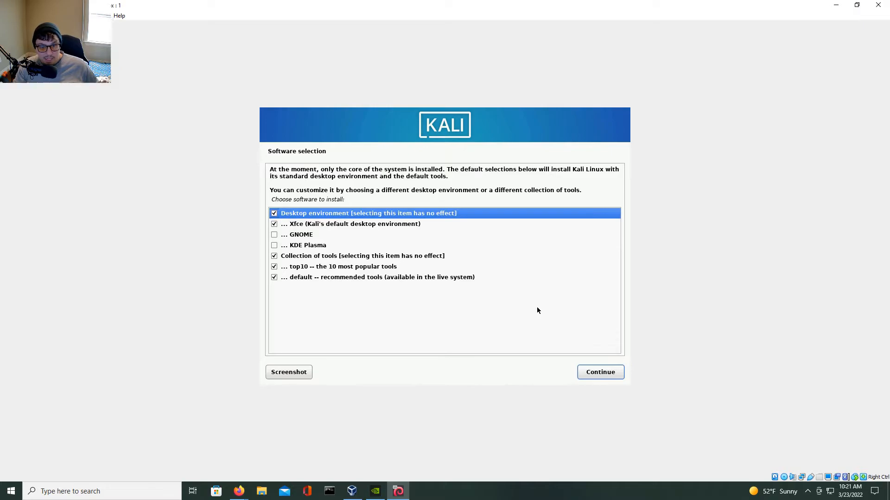
key("Down")
key("Down")
key("Up")
key("Down")
key("Down")
key("Up")
key("Up")
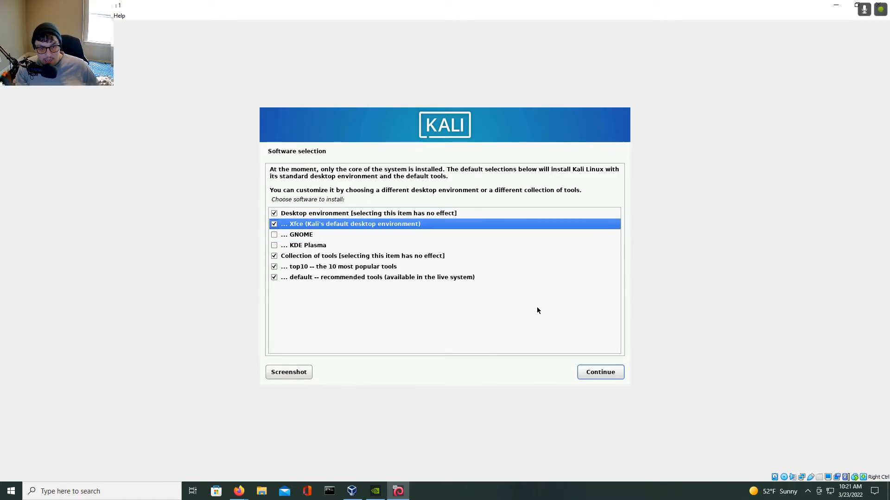
key("Down")
key("Down")
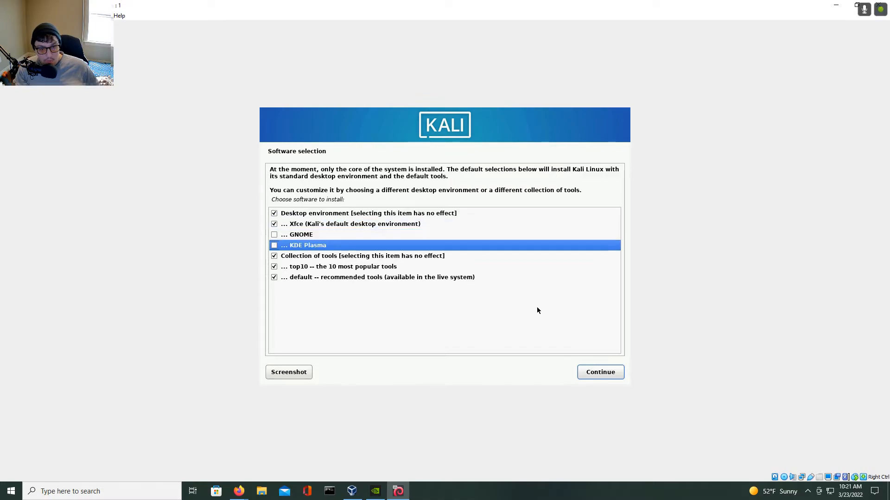
key("Up")
key("Up")
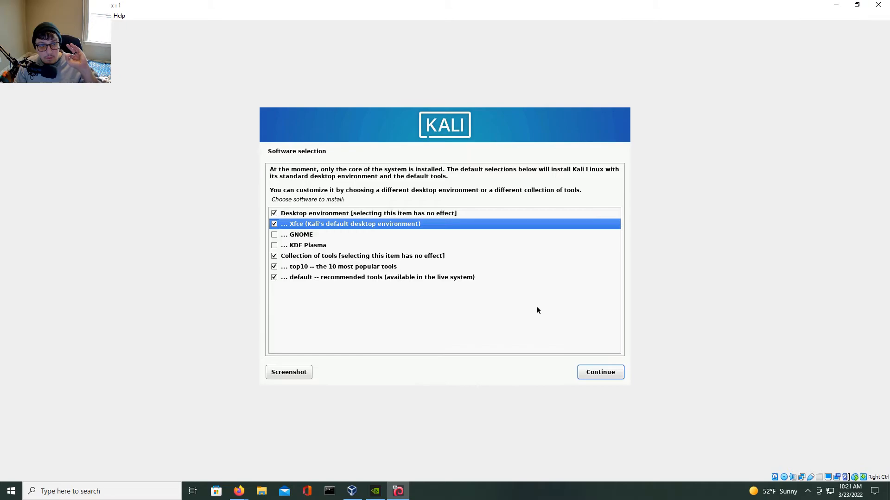
key("Down")
key("Down")
key("Down")
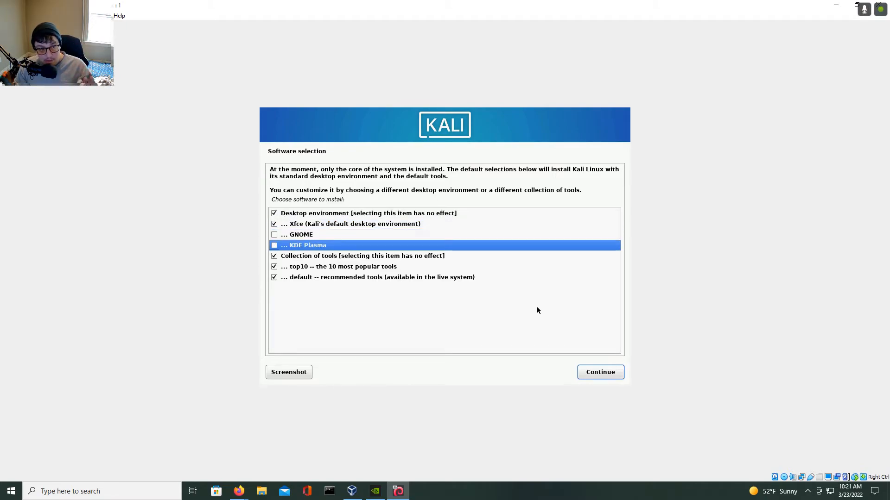
key("Up")
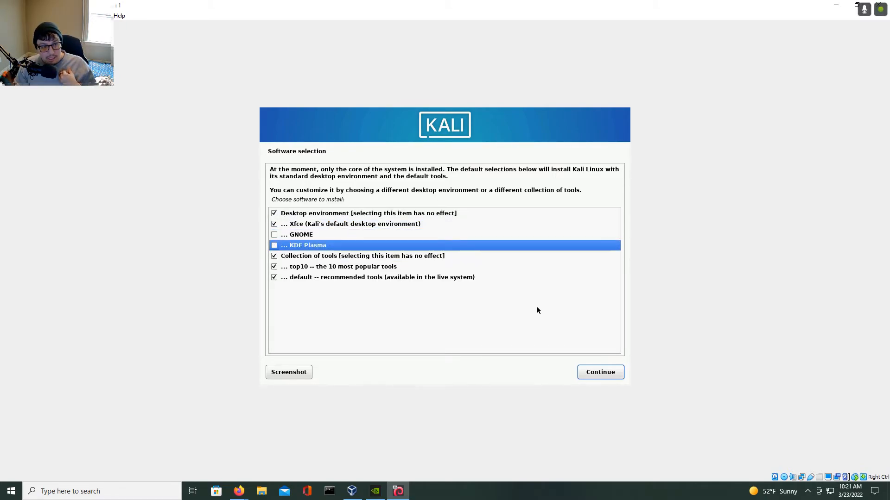
key("Up")
key("Up")
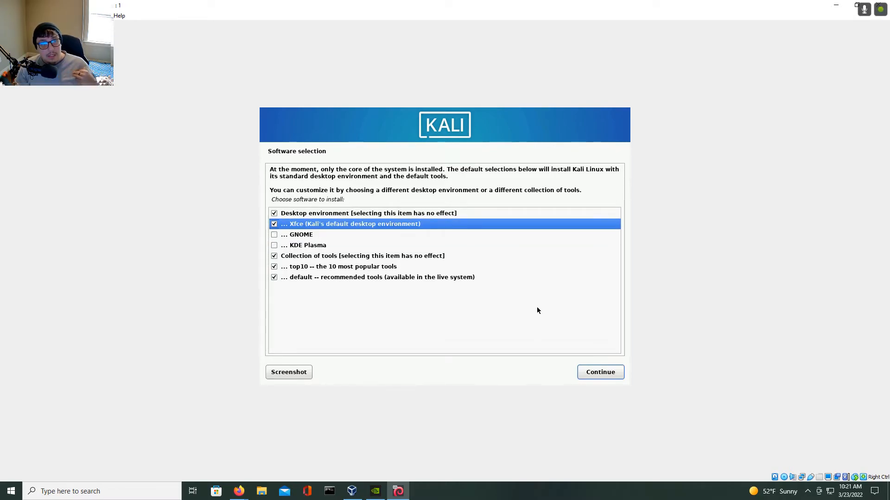
Add GNOME to the selected software alongside Xfce and the default tools, and continue.
key("Down")
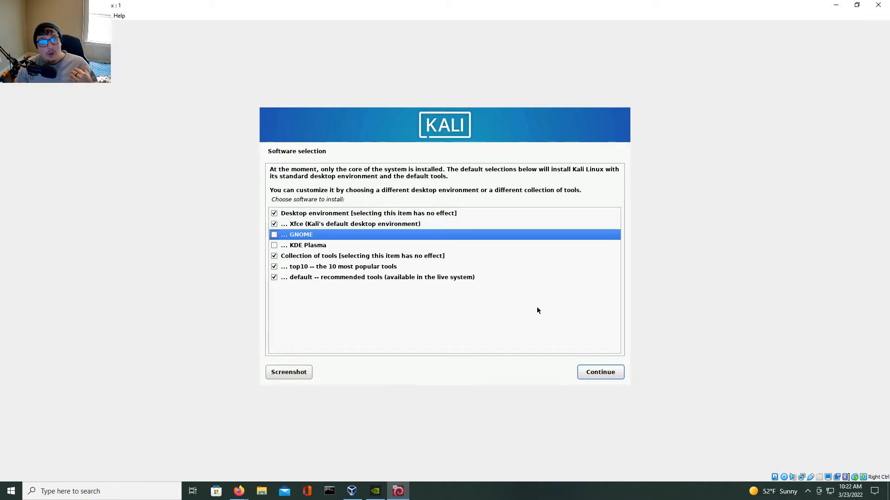
key("space")
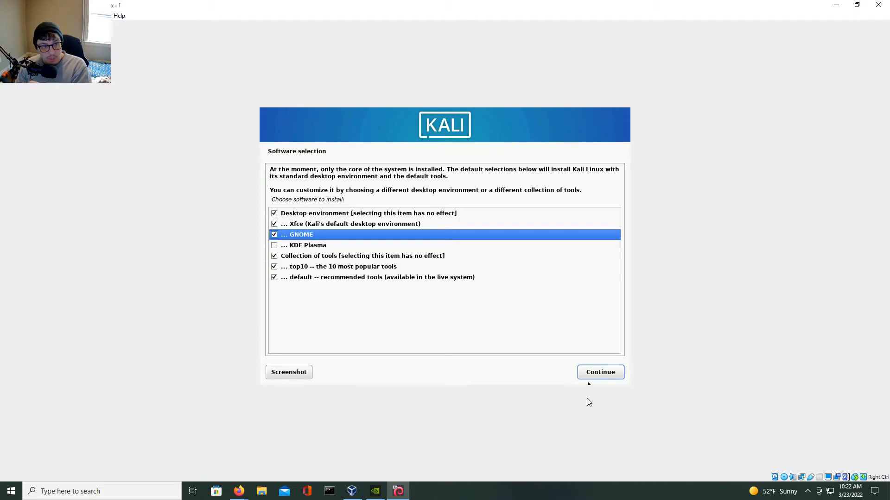
left_click(605, 373)
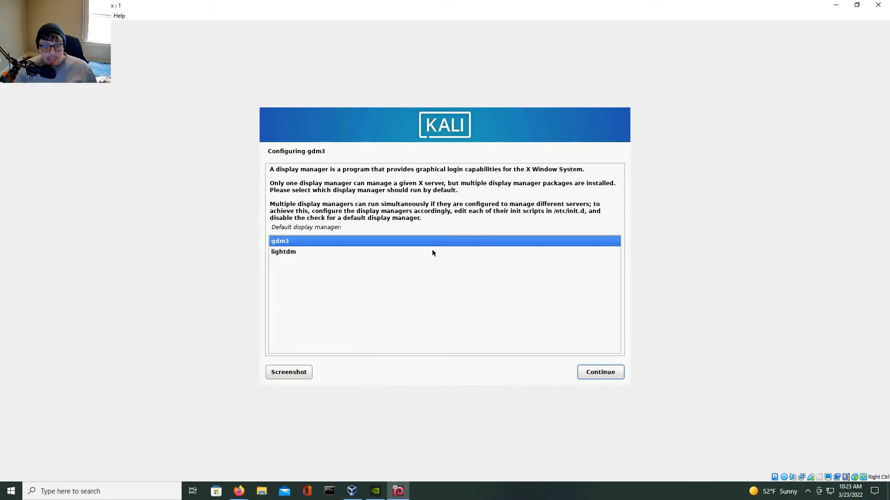
Keep gdm3 as the default display manager and install the GRUB boot loader on /dev/sda.
left_click(612, 371)
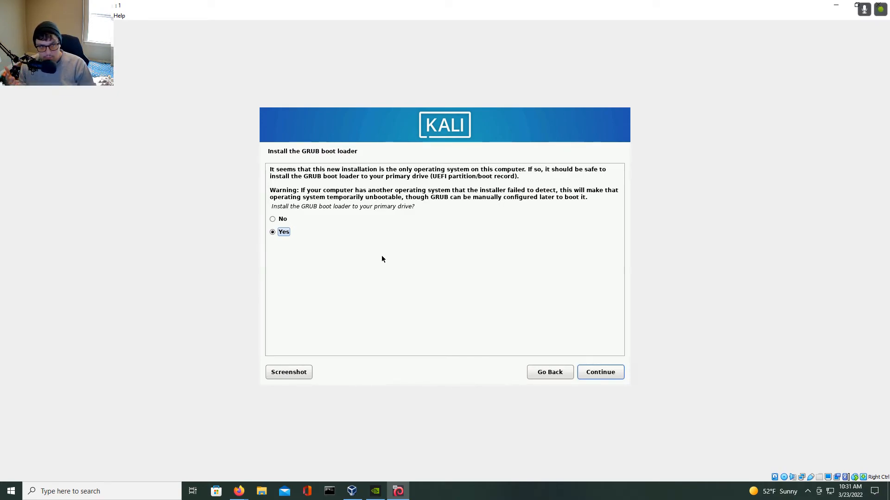
key("Return")
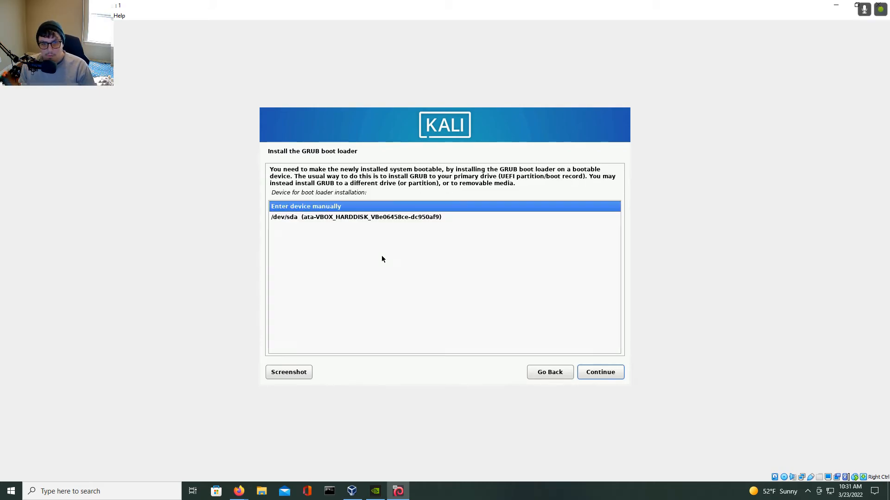
key("Down")
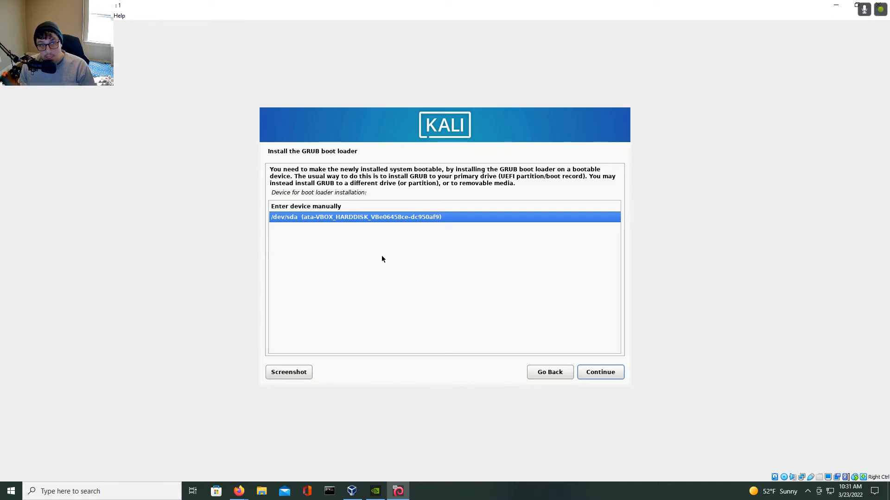
key("Return")
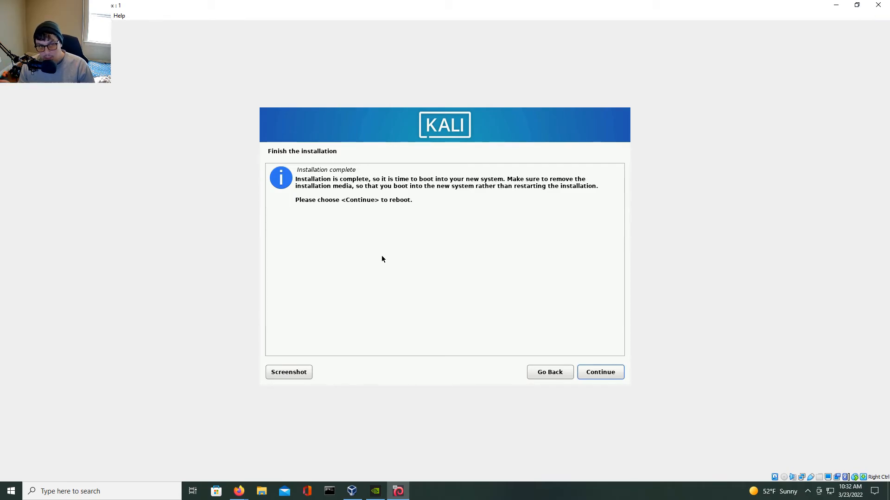
Finish the installation to reboot, then log in as kali with the user's password.
key("Return")
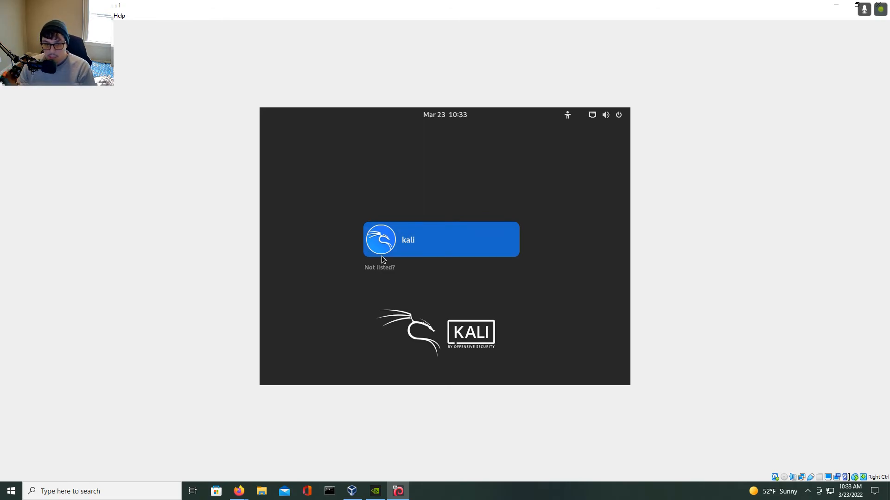
left_click(402, 242)
type("kali")
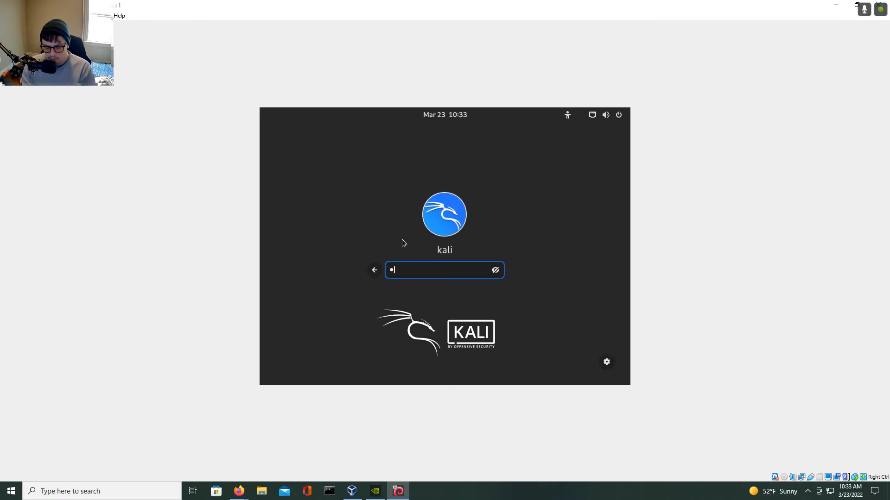
key("Return")
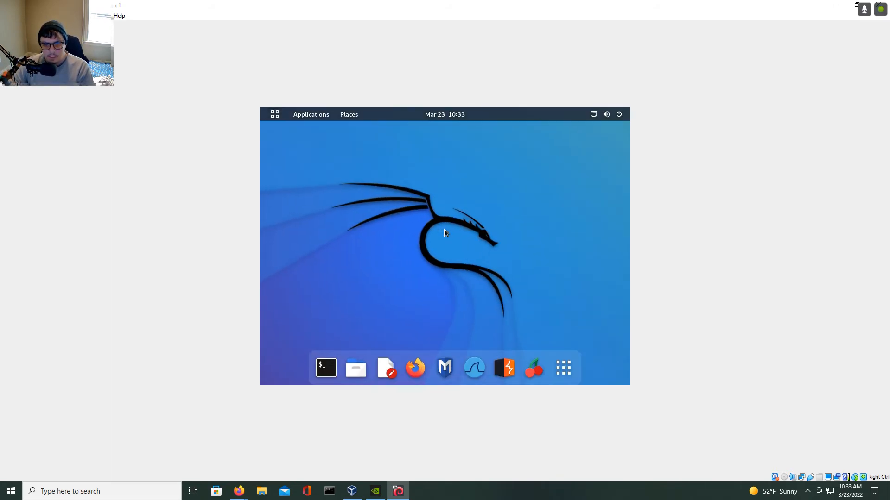
Open the display settings, set the resolution to 1920 × 1080 (16:9), and keep the changes.
right_click(444, 233)
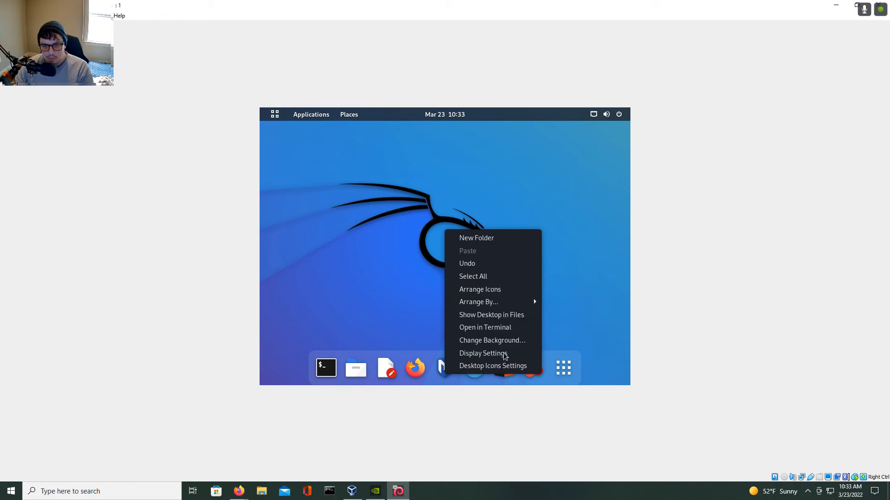
left_click(482, 354)
right_click(413, 135)
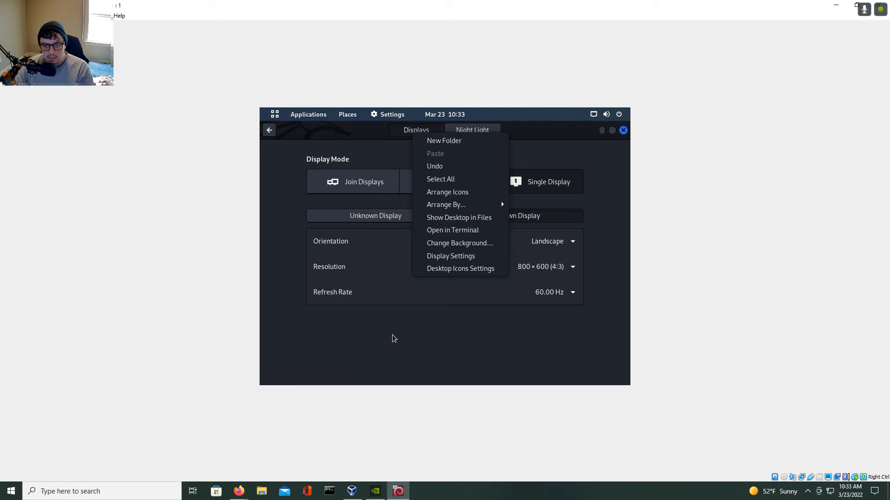
left_click(393, 339)
left_click(524, 271)
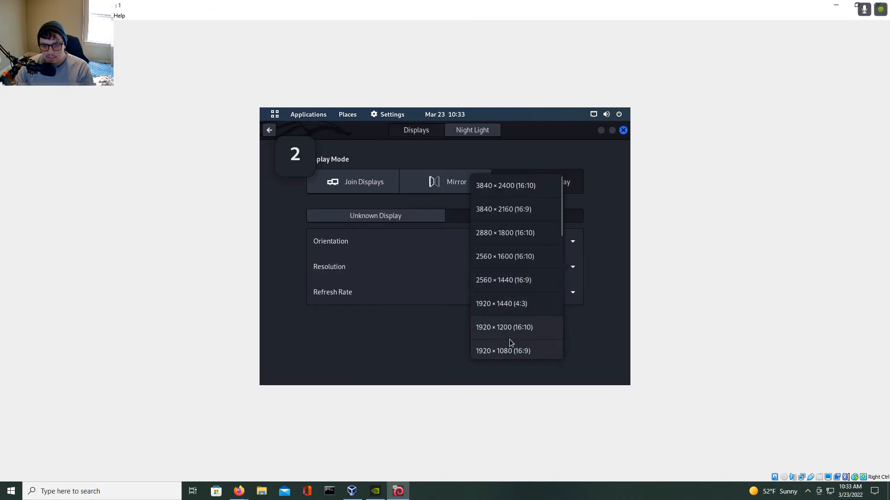
left_click(510, 351)
left_click(611, 132)
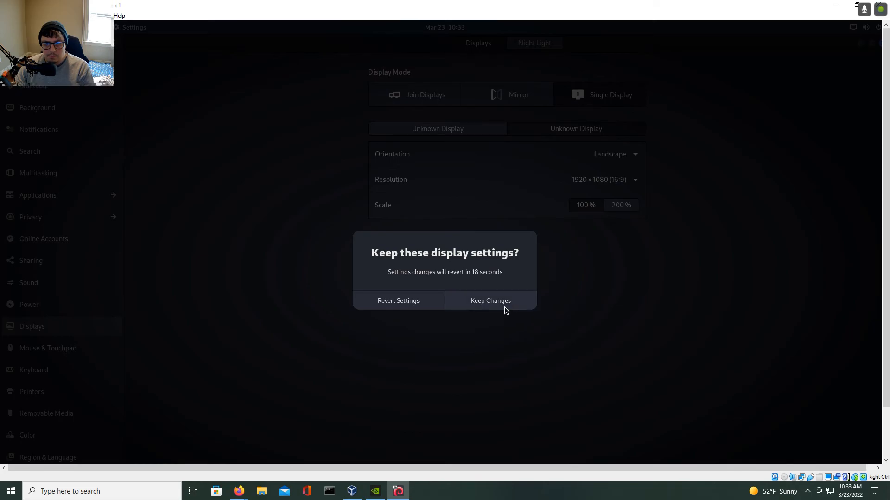
left_click(504, 307)
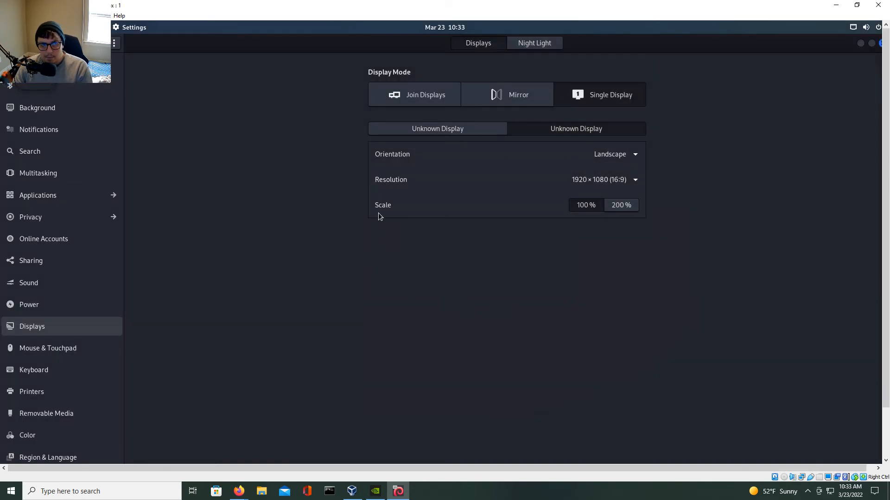
Switch the virtual machine window to full-screen mode.
key("Control_R+f")
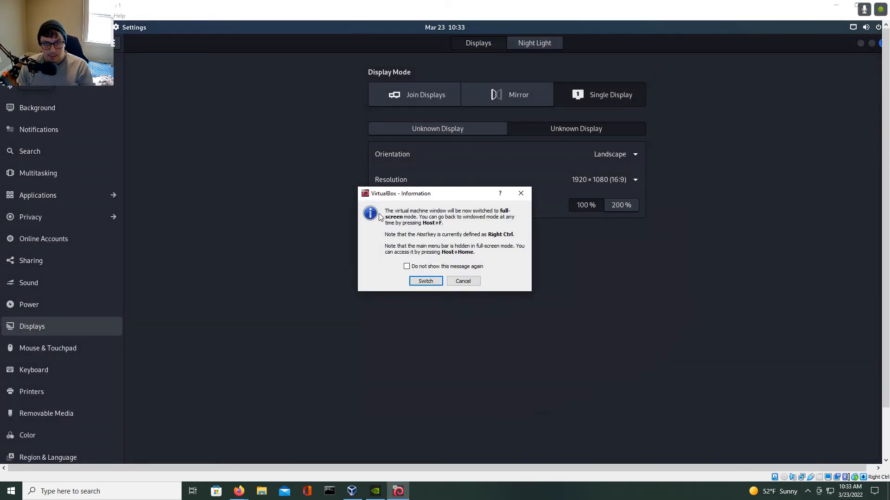
key("Return")
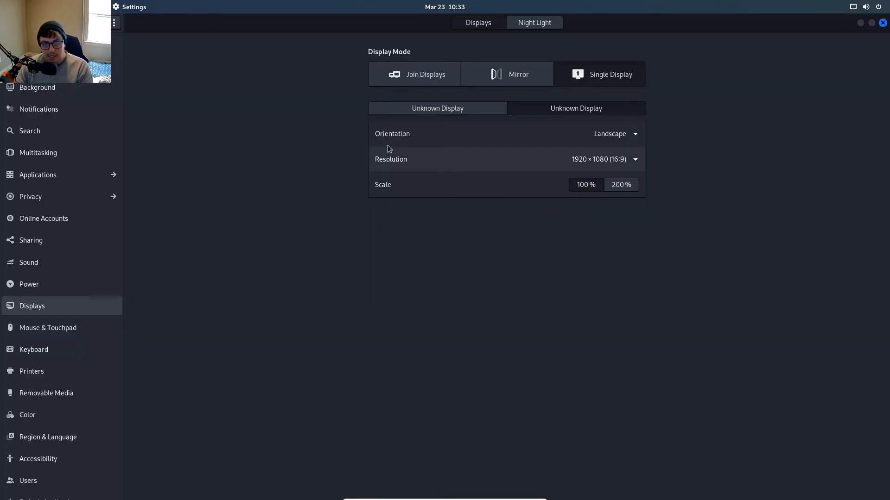
left_click(428, 75)
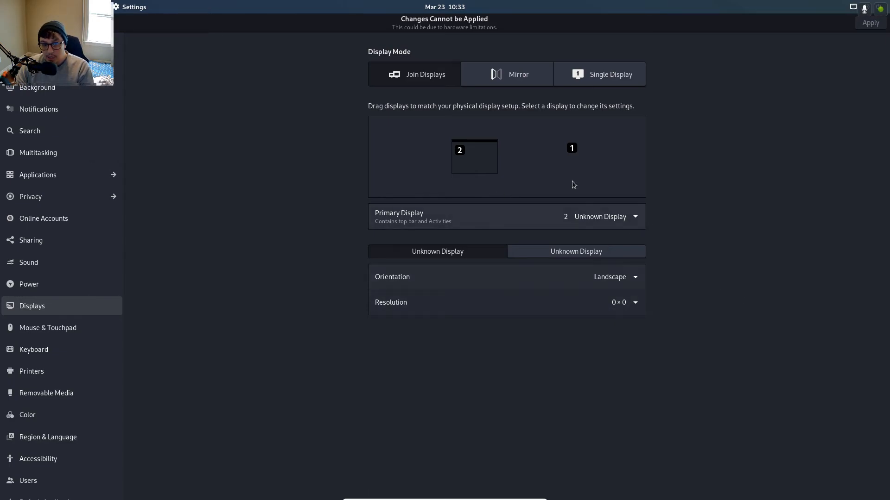
left_click(593, 76)
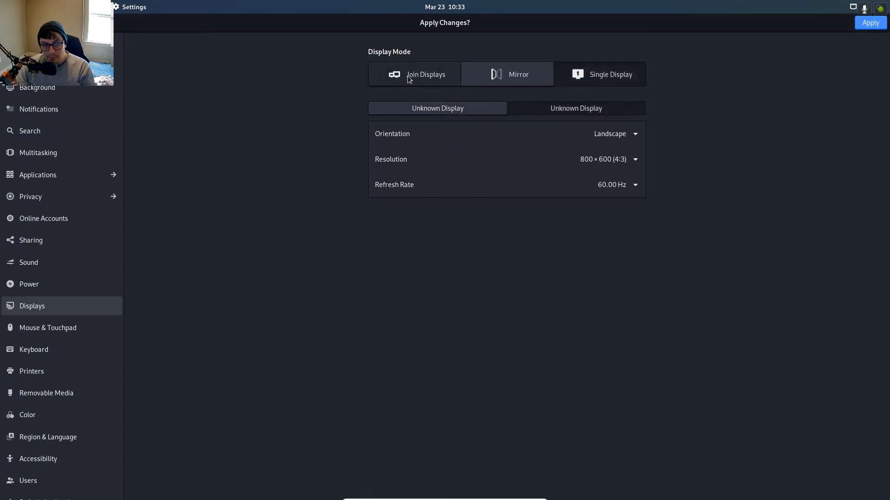
left_click(622, 159)
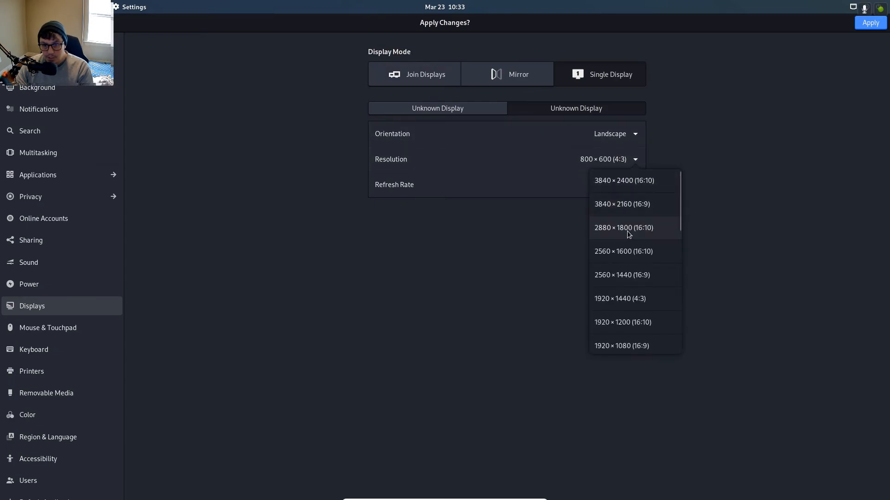
left_click(630, 347)
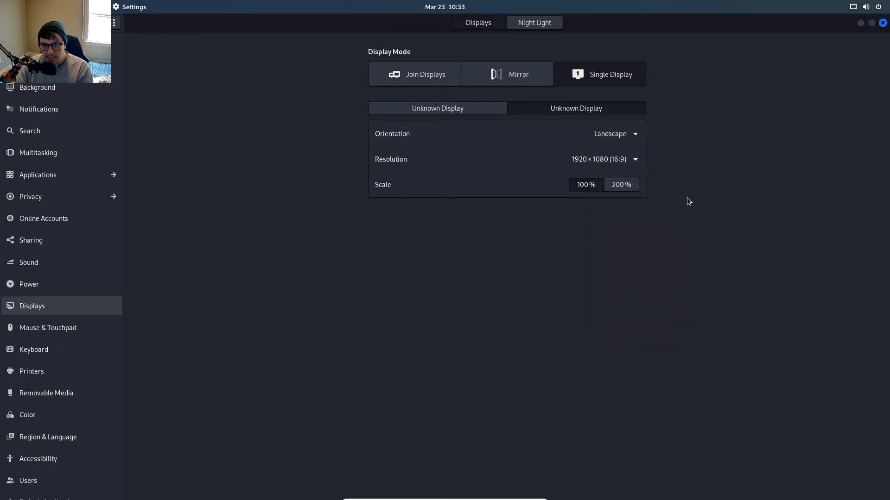
Join displays, set display 1 to 1920 × 1080 (16:9), then return to single display and apply the changes.
left_click(397, 75)
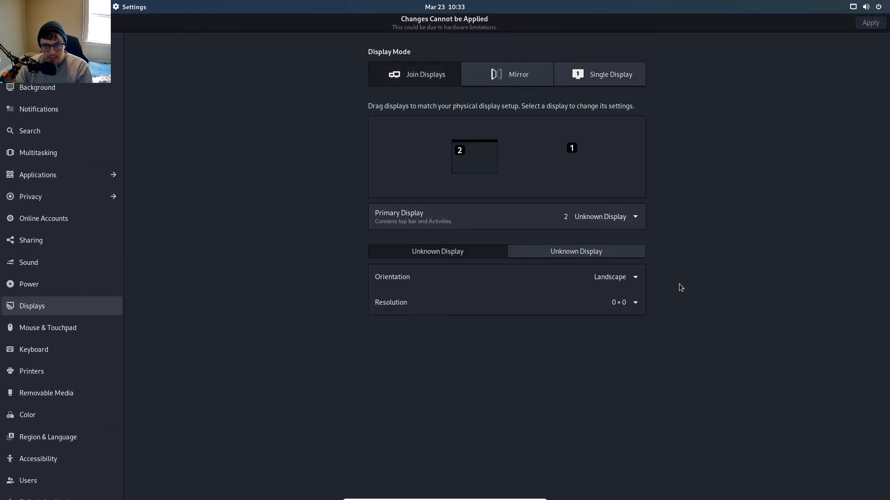
left_click(632, 299)
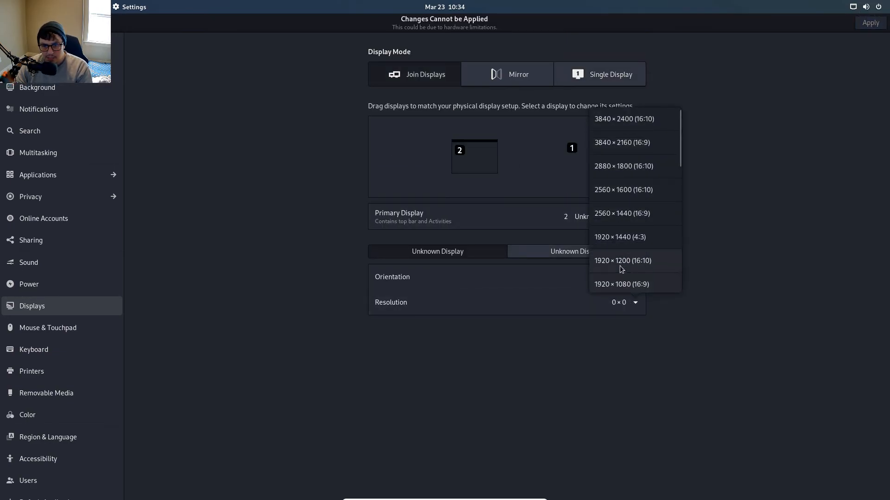
left_click(619, 285)
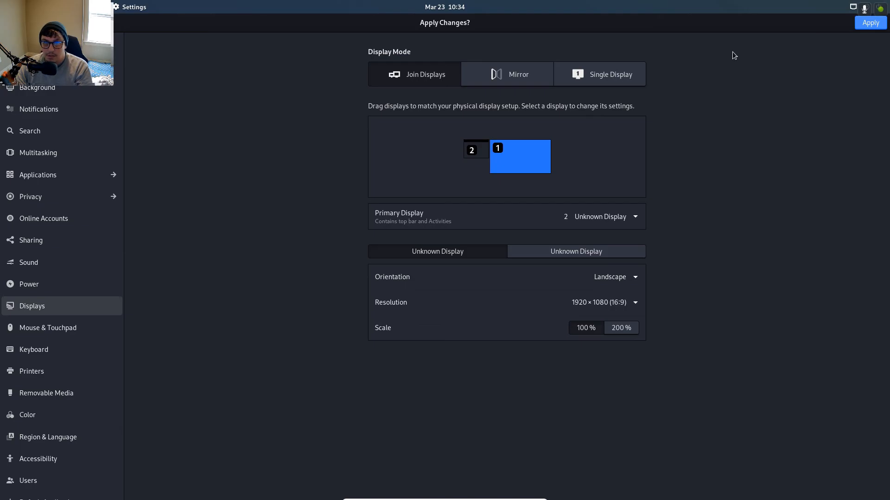
left_click(603, 75)
left_click_drag(607, 83, 536, 113)
left_click(610, 107)
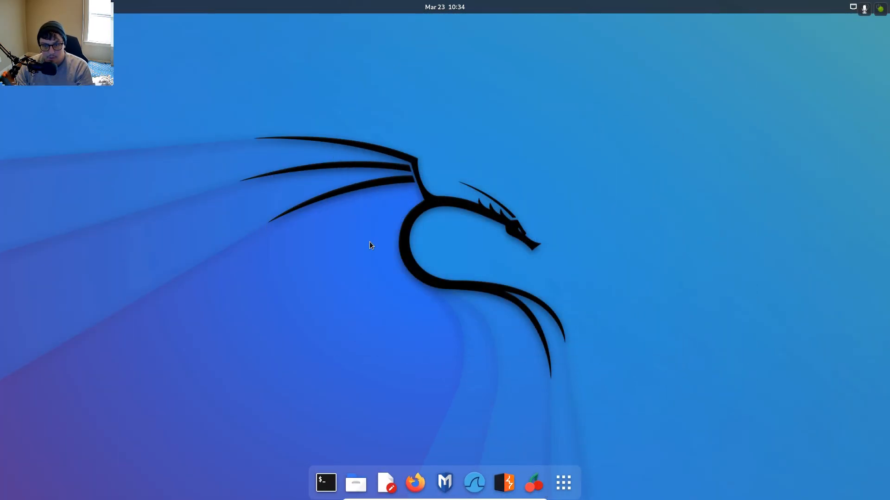
Open a Terminal window and move it toward the centre of the desktop.
left_click(326, 483)
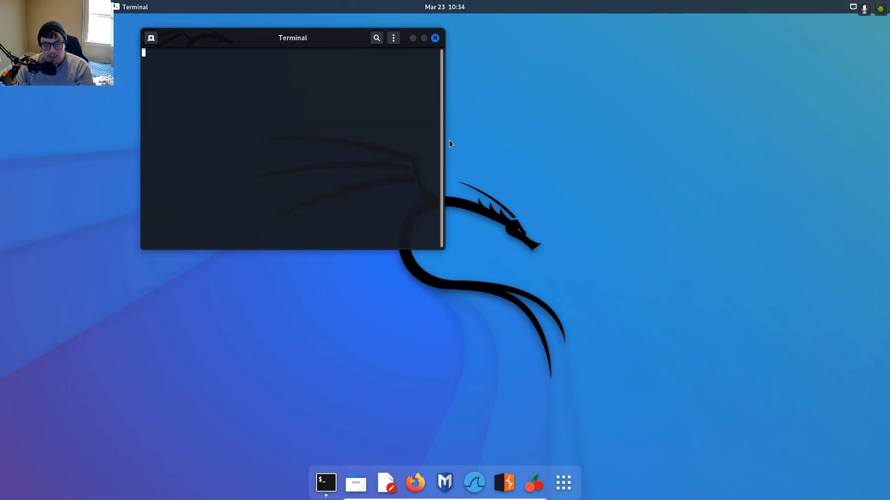
left_click_drag(335, 29, 547, 107)
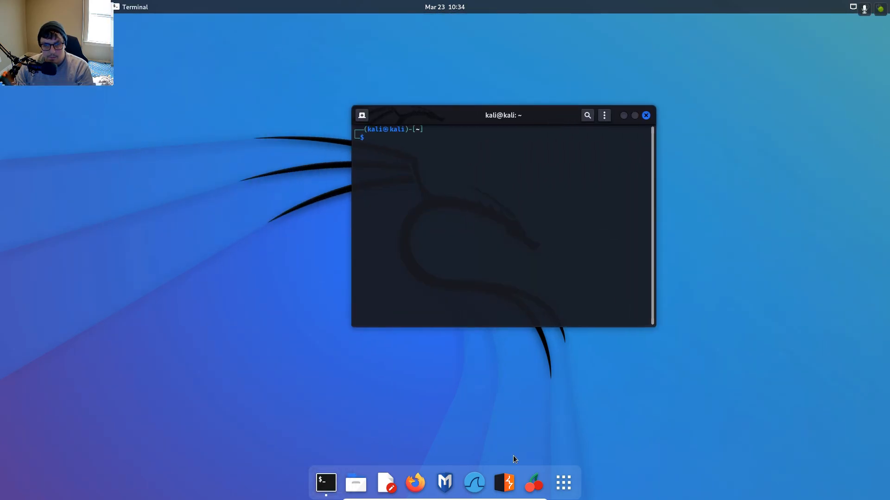
left_click(563, 483)
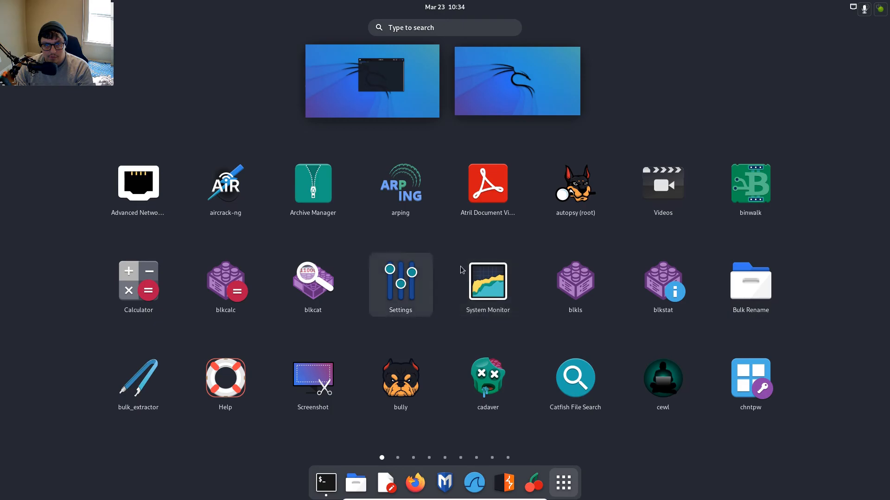
left_click(564, 489)
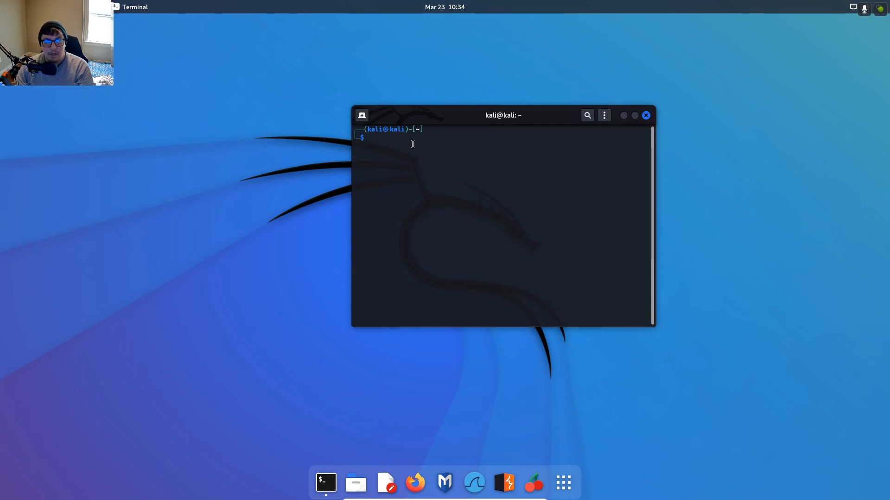
Run sudo apt update in the terminal and enter the sudo password when asked.
type("sudo")
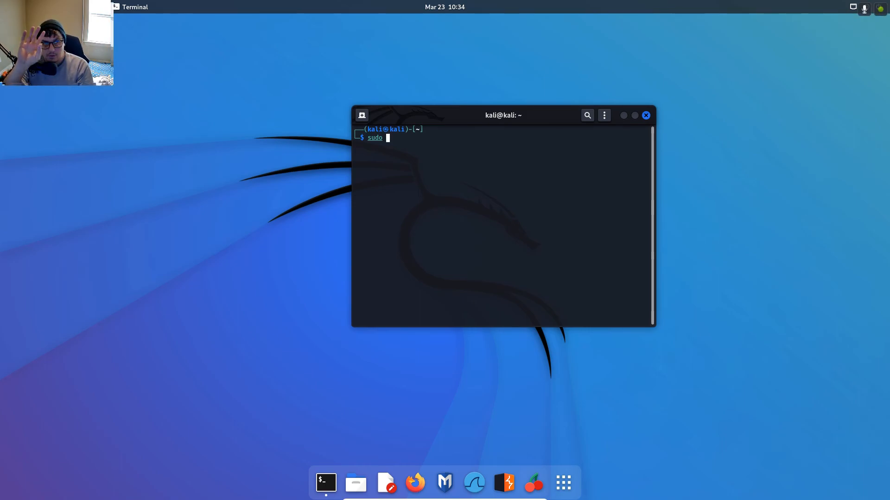
type("apt")
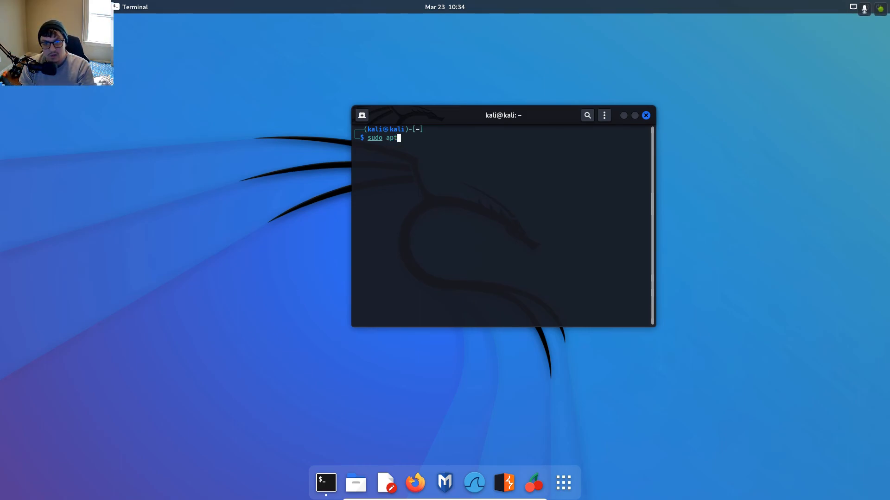
type(" update")
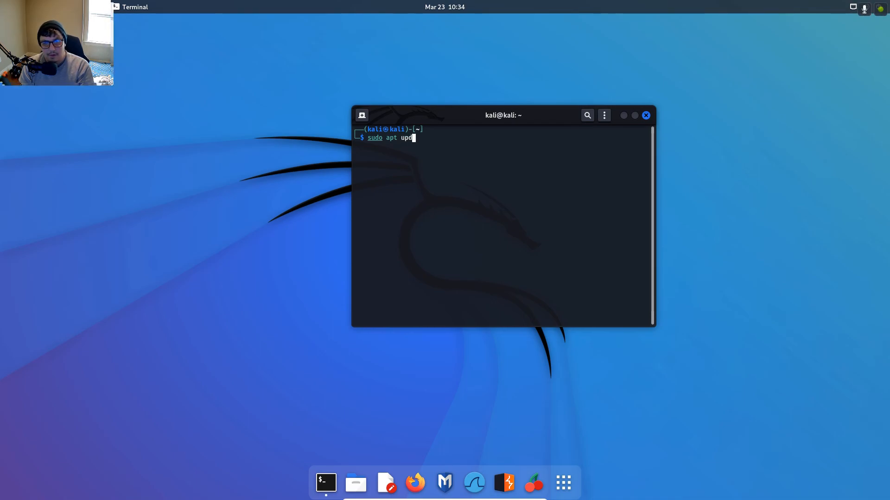
key("Return")
type("kali")
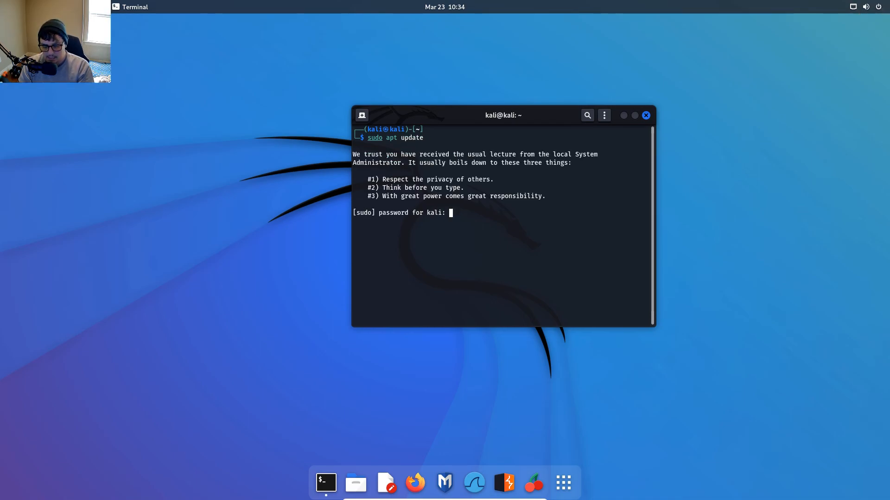
key("Return")
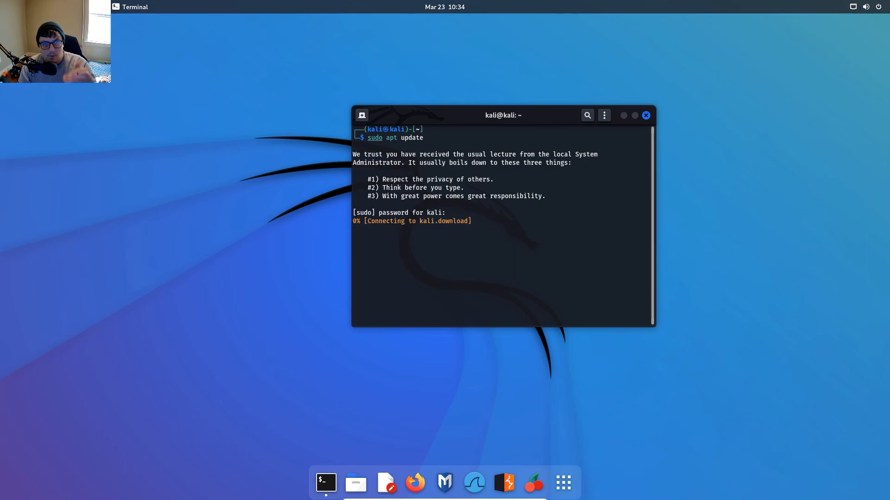
Open a second Terminal window from the dock and move it toward the upper left of the desktop.
right_click(327, 482)
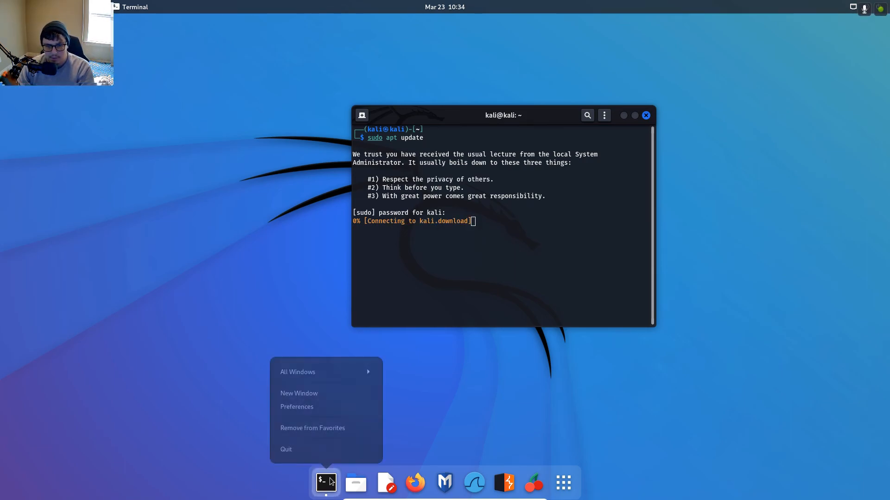
left_click(346, 394)
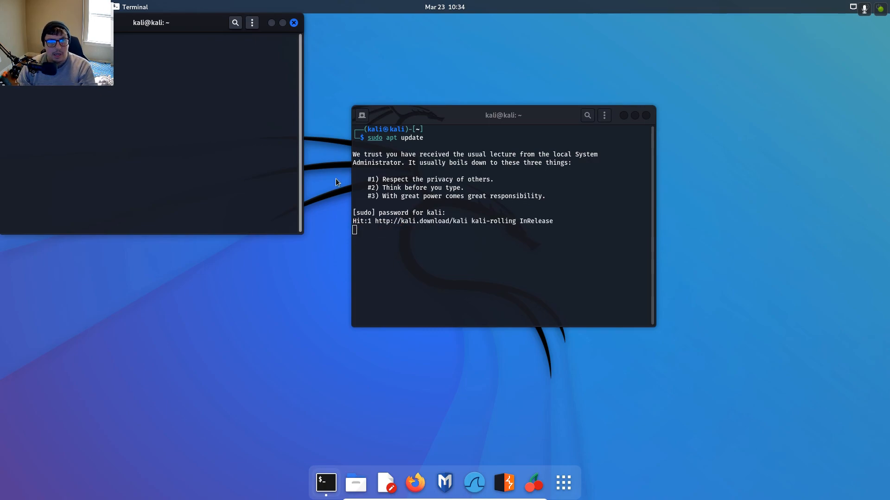
left_click_drag(177, 23, 324, 102)
Enter sudo apt update && apt upgrade in the second terminal without running it, and move the first terminal right.
type("sudo apt updat")
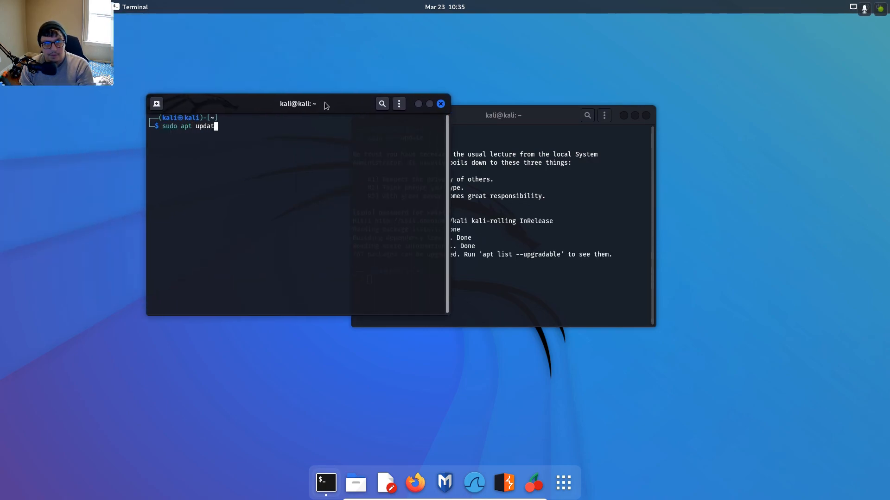
type("e && apt upgrade")
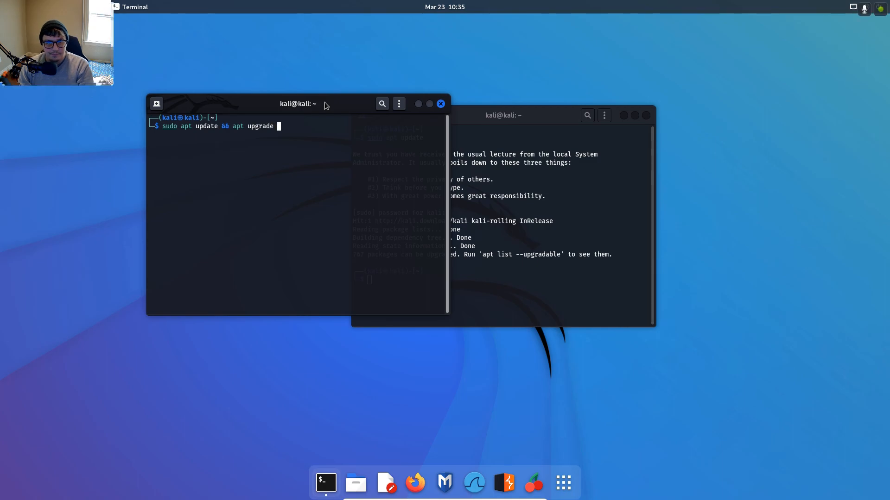
left_click_drag(533, 115, 629, 98)
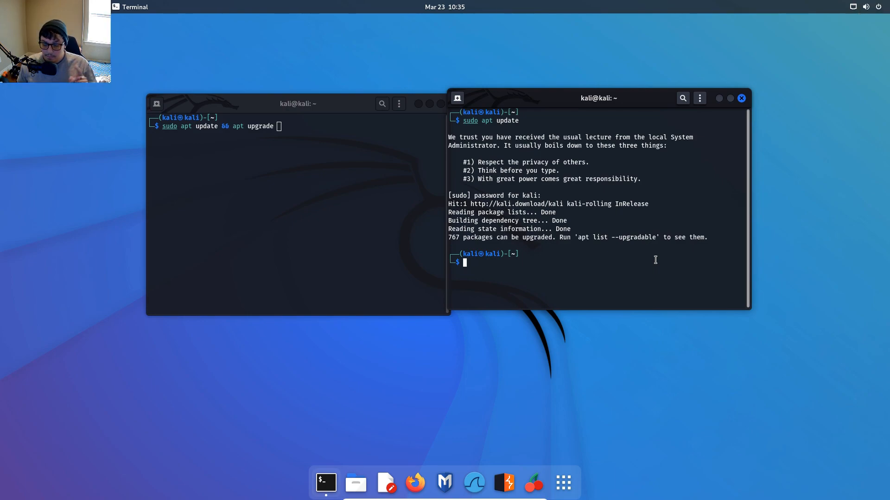
Close both terminal windows, exit full-screen mode, and switch to another application.
left_click(741, 99)
left_click(441, 104)
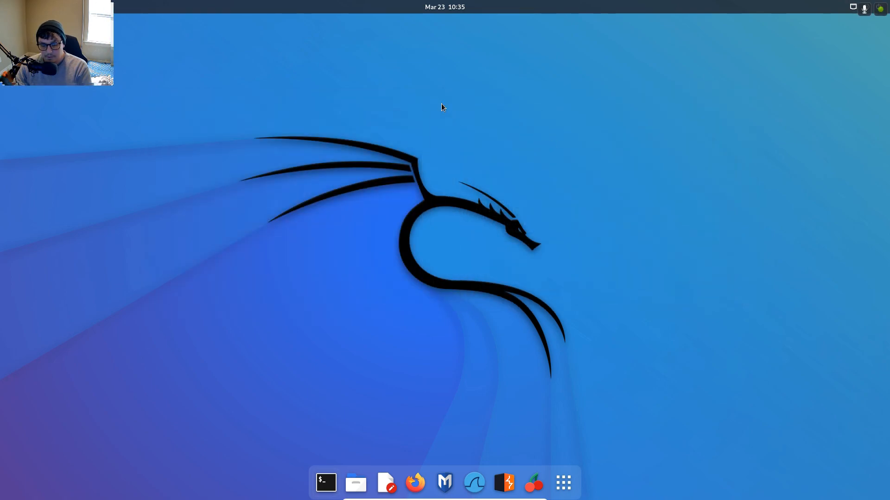
key("Control_R+f")
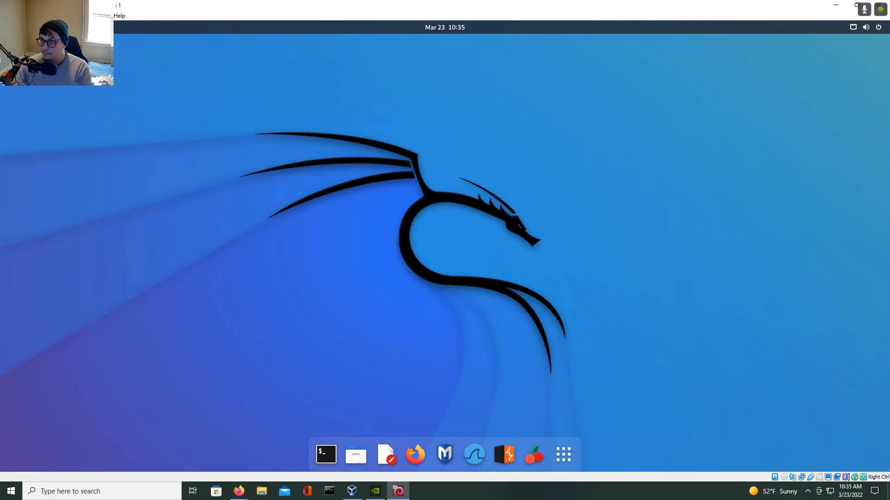
key("alt+Tab")
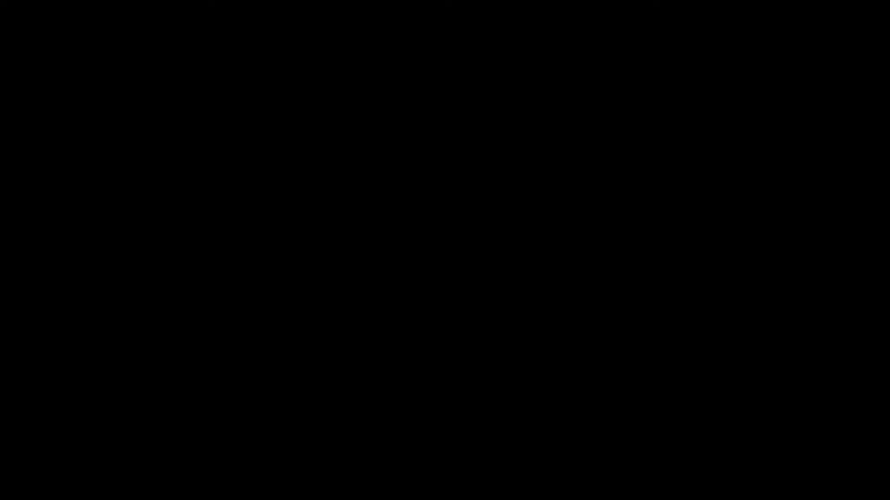